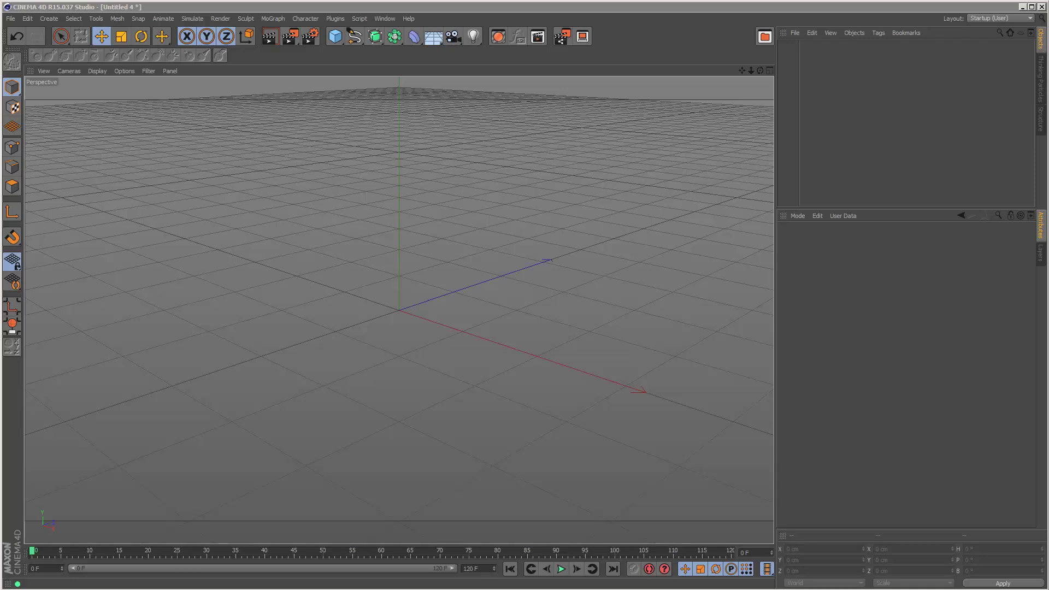
Add a Cube primitive, centre it in view, and set display to Gouraud Shading (Lines)
{"action": "left_click", "coordinate": [384, 161]}
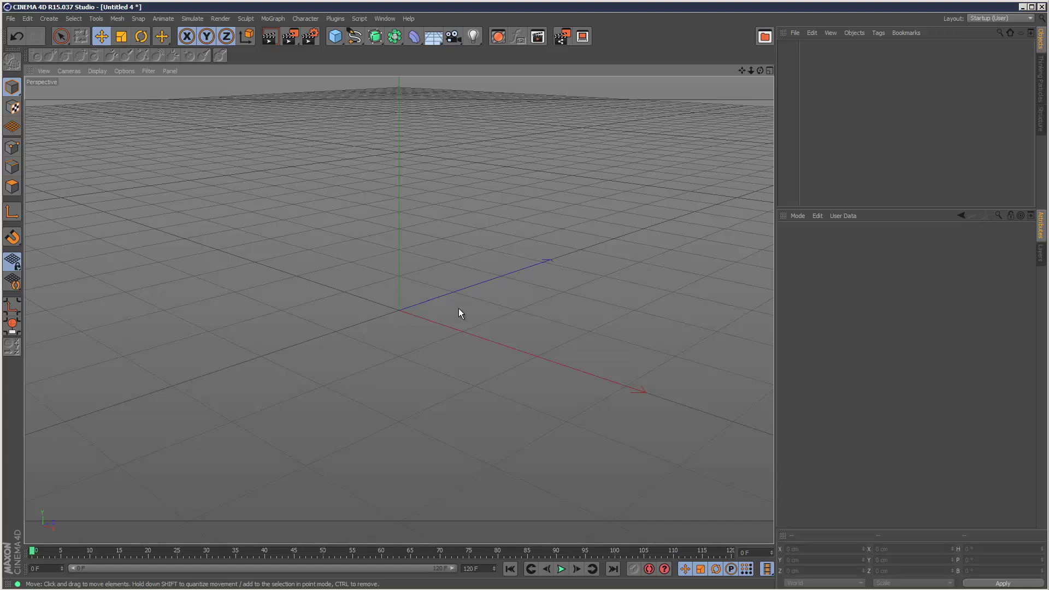
{"action": "left_click_drag", "start_coordinate": [335, 36], "coordinate": [425, 52]}
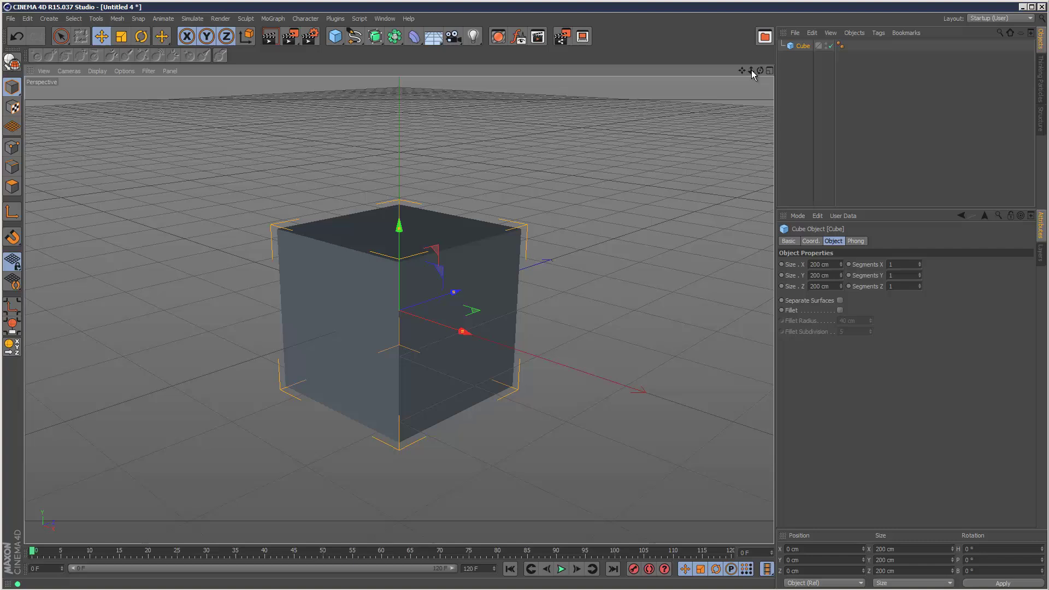
{"action": "left_click_drag", "start_coordinate": [751, 71], "coordinate": [534, 84]}
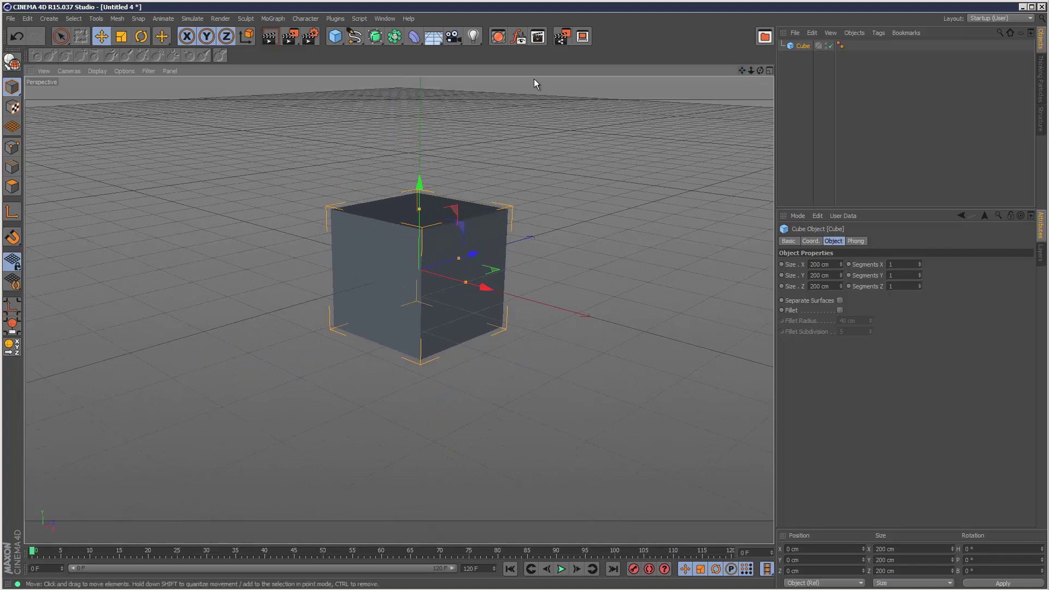
{"action": "left_click", "coordinate": [94, 71]}
{"action": "left_click", "coordinate": [123, 154]}
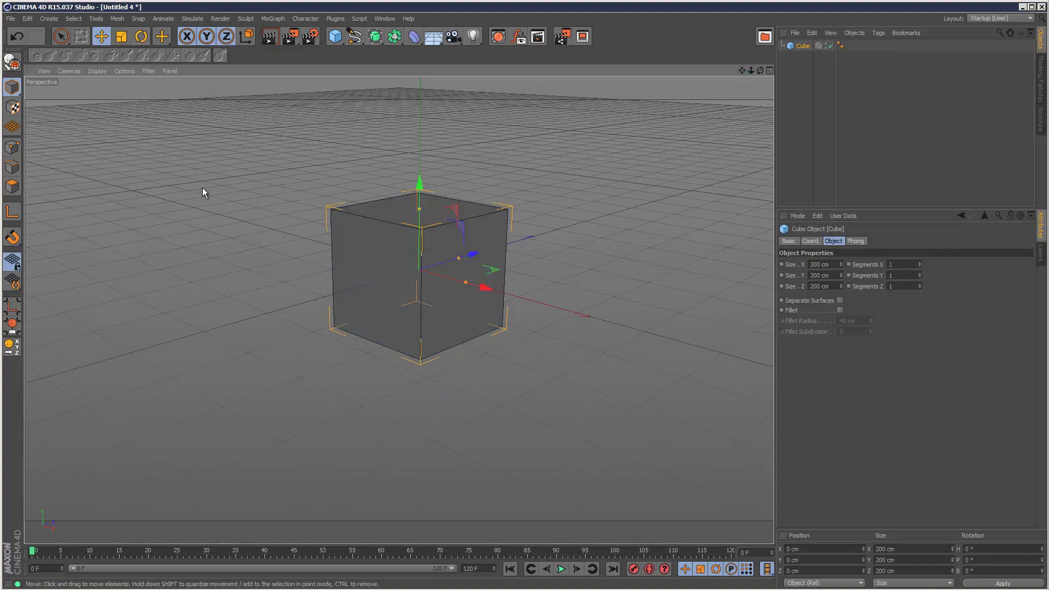
Make the cube editable and switch to Edges mode
{"action": "left_click", "coordinate": [488, 176]}
{"action": "left_click", "coordinate": [800, 47]}
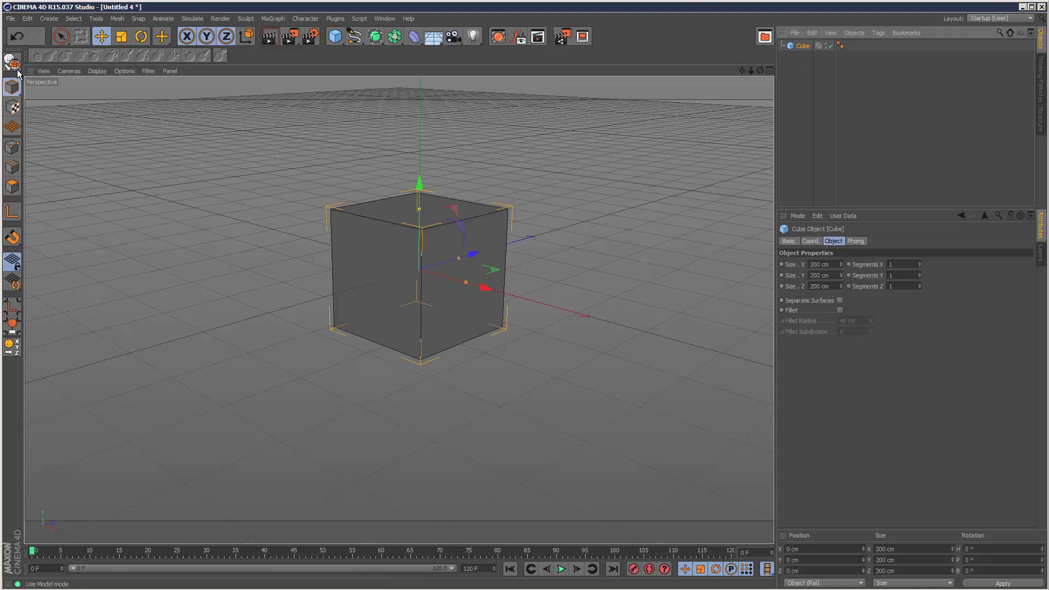
{"action": "left_click", "coordinate": [13, 62]}
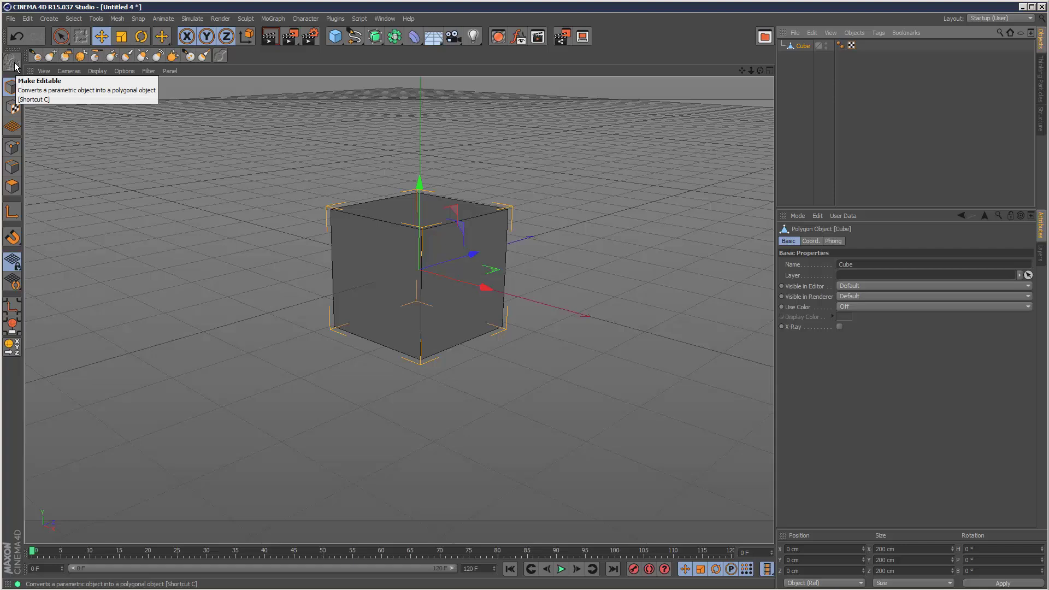
{"action": "left_click", "coordinate": [15, 170]}
Use the Knife tool in Line mode with Single unchecked for a first cut across the cube
{"action": "right_click", "coordinate": [372, 252]}
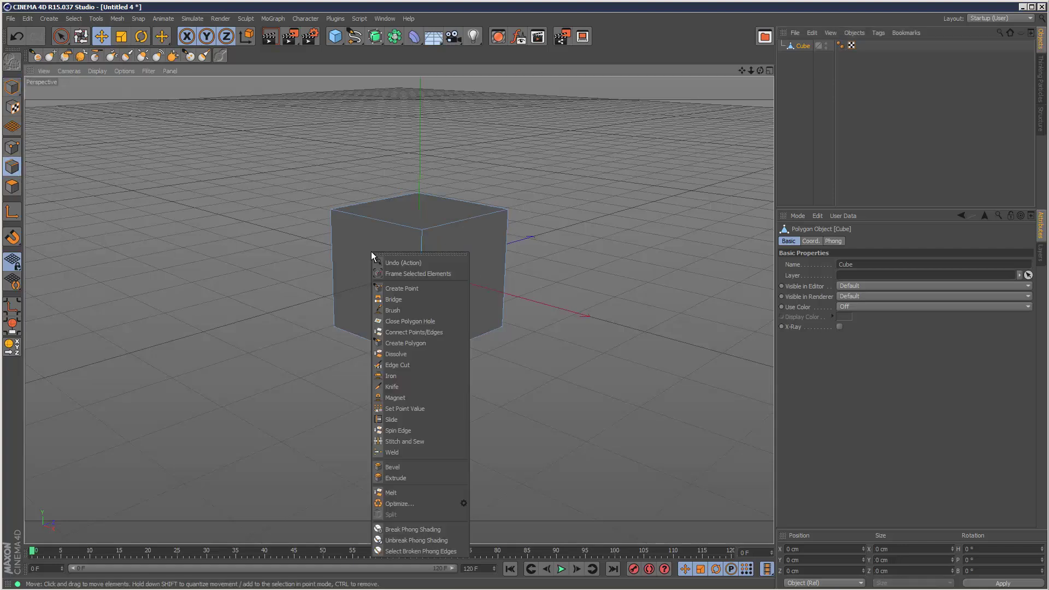
{"action": "left_click", "coordinate": [405, 384]}
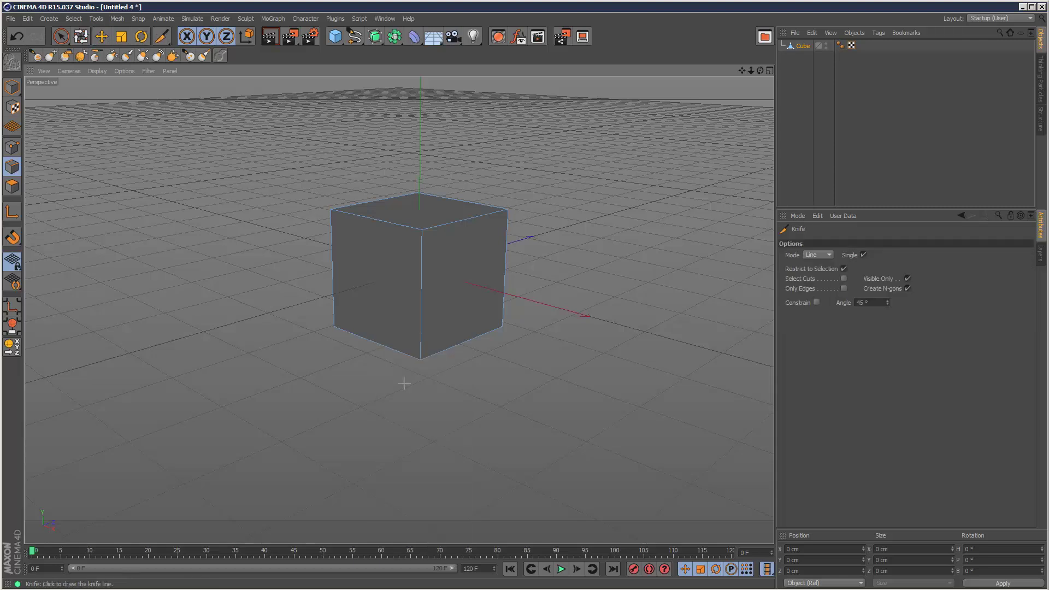
{"action": "left_click", "coordinate": [864, 254]}
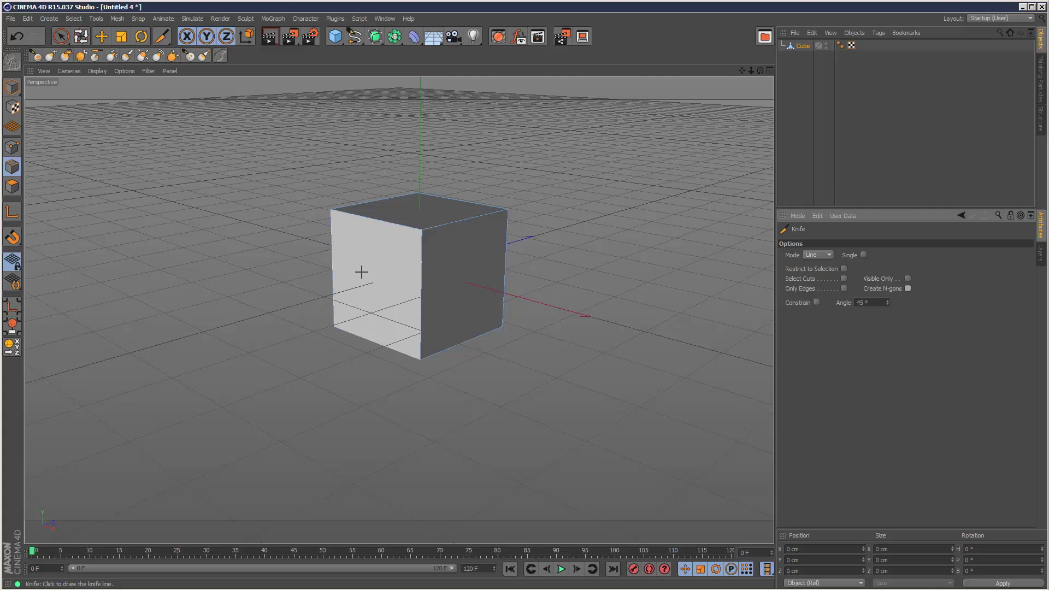
{"action": "left_click", "coordinate": [253, 277]}
{"action": "left_click", "coordinate": [577, 157]}
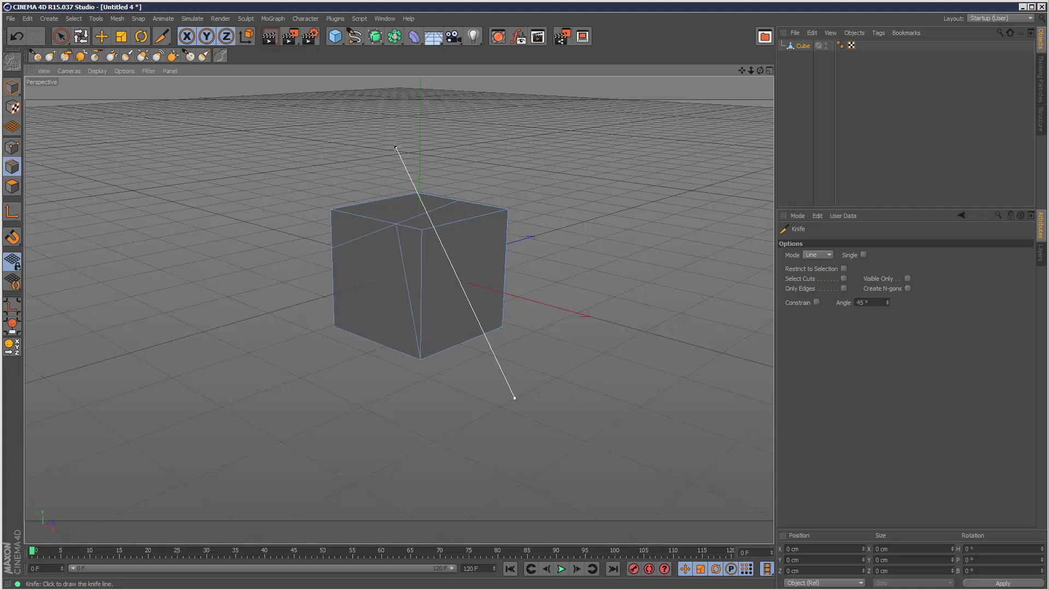
Add many more random diagonal, shallow and steep knife cuts across the visible faces
{"action": "left_click", "coordinate": [514, 398]}
{"action": "left_click", "coordinate": [403, 148]}
{"action": "left_click", "coordinate": [291, 315]}
{"action": "left_click", "coordinate": [539, 245]}
{"action": "left_click", "coordinate": [482, 377]}
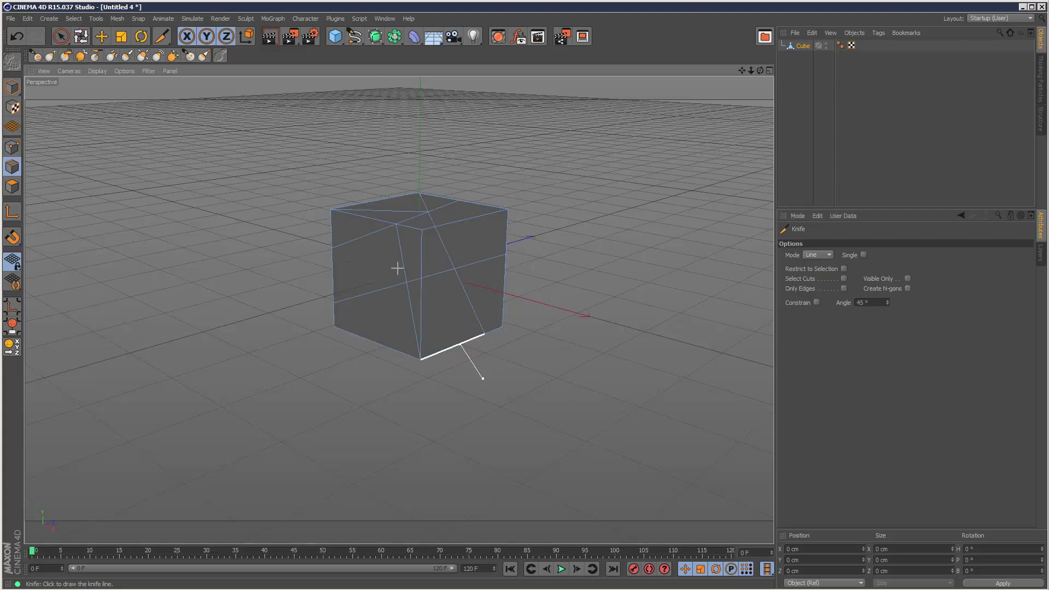
{"action": "left_click", "coordinate": [314, 230]}
{"action": "left_click", "coordinate": [395, 182]}
{"action": "left_click", "coordinate": [338, 353]}
{"action": "left_click", "coordinate": [596, 149]}
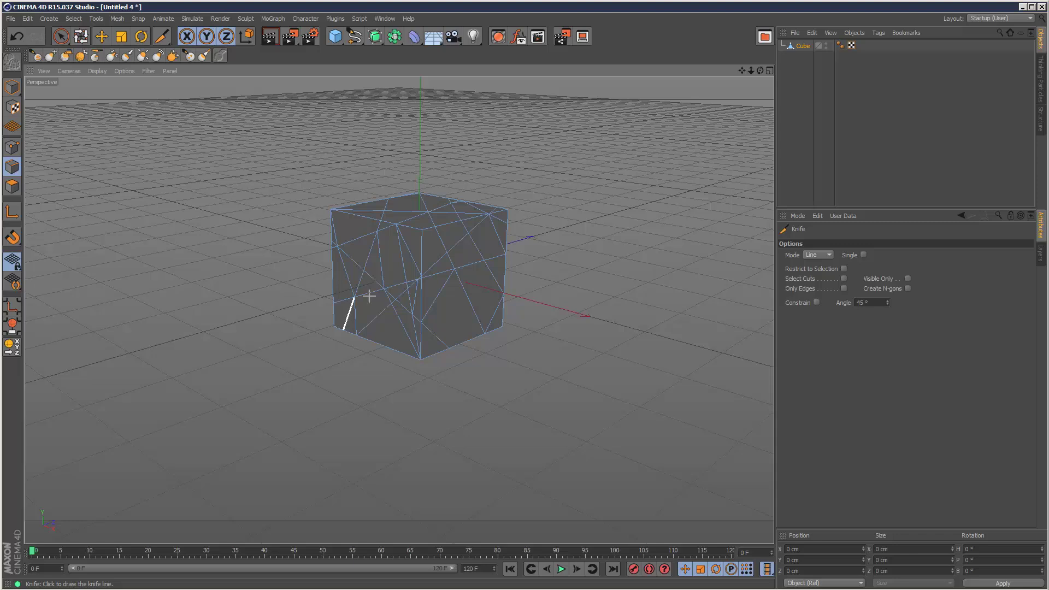
{"action": "left_click", "coordinate": [365, 358]}
{"action": "left_click", "coordinate": [598, 246]}
{"action": "left_click", "coordinate": [526, 403]}
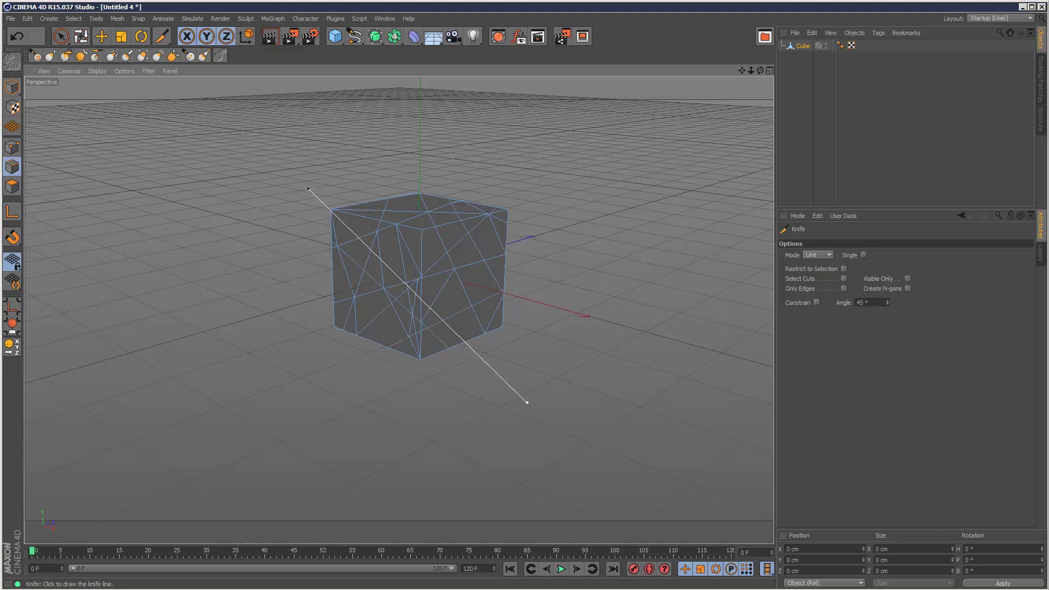
{"action": "left_click", "coordinate": [304, 188]}
{"action": "left_click", "coordinate": [292, 315]}
{"action": "left_click", "coordinate": [424, 169]}
{"action": "left_click", "coordinate": [410, 192]}
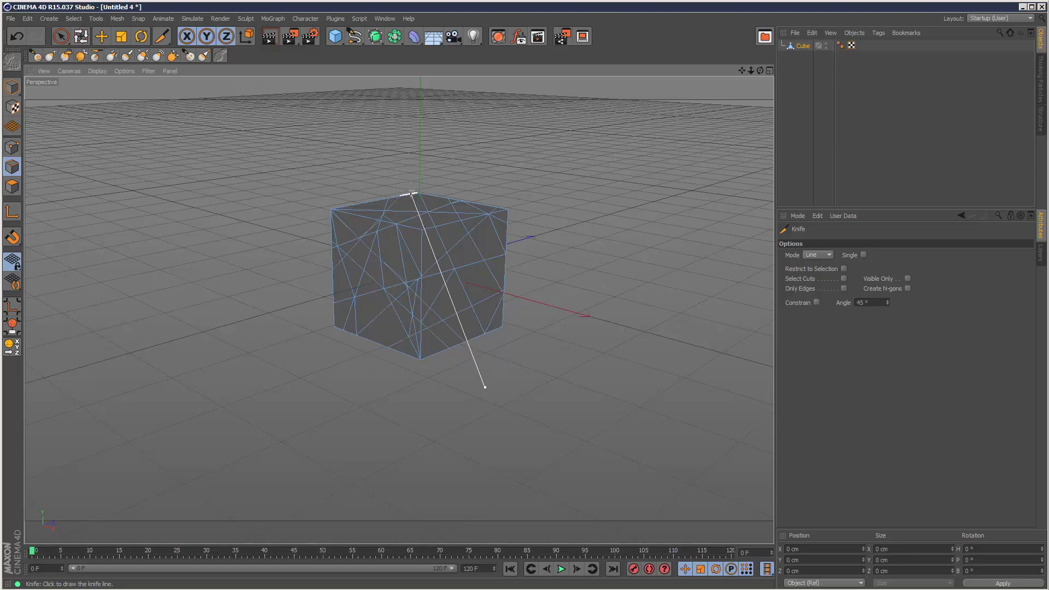
{"action": "left_click", "coordinate": [281, 290]}
{"action": "left_click", "coordinate": [302, 314]}
{"action": "left_click", "coordinate": [551, 201]}
{"action": "left_click", "coordinate": [391, 305]}
{"action": "left_click", "coordinate": [357, 334]}
{"action": "left_click", "coordinate": [355, 334]}
{"action": "left_click", "coordinate": [547, 217]}
{"action": "left_click", "coordinate": [563, 331]}
{"action": "left_click", "coordinate": [261, 232]}
{"action": "left_click", "coordinate": [372, 401]}
{"action": "left_click", "coordinate": [371, 184]}
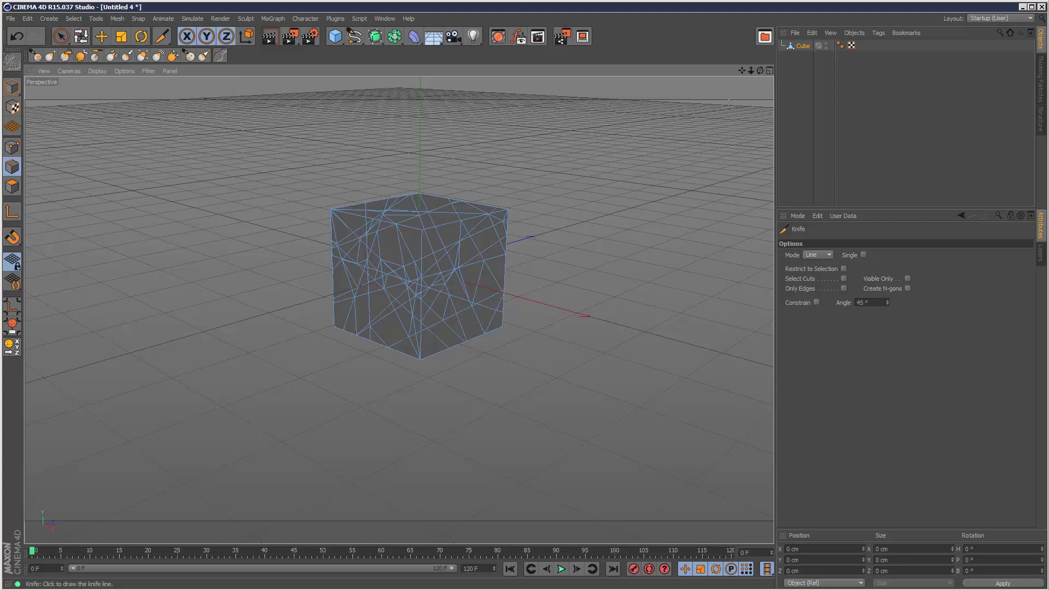
Orbit around the cube and add knife cuts on the newly visible sides
{"action": "mouse_move", "coordinate": [421, 327]}
{"action": "left_mouse_down", "text": "alt"}
{"action": "mouse_move", "coordinate": [456, 295]}
{"action": "mouse_move", "coordinate": [382, 352]}
{"action": "left_mouse_up", "text": "alt"}
{"action": "left_click", "coordinate": [414, 367]}
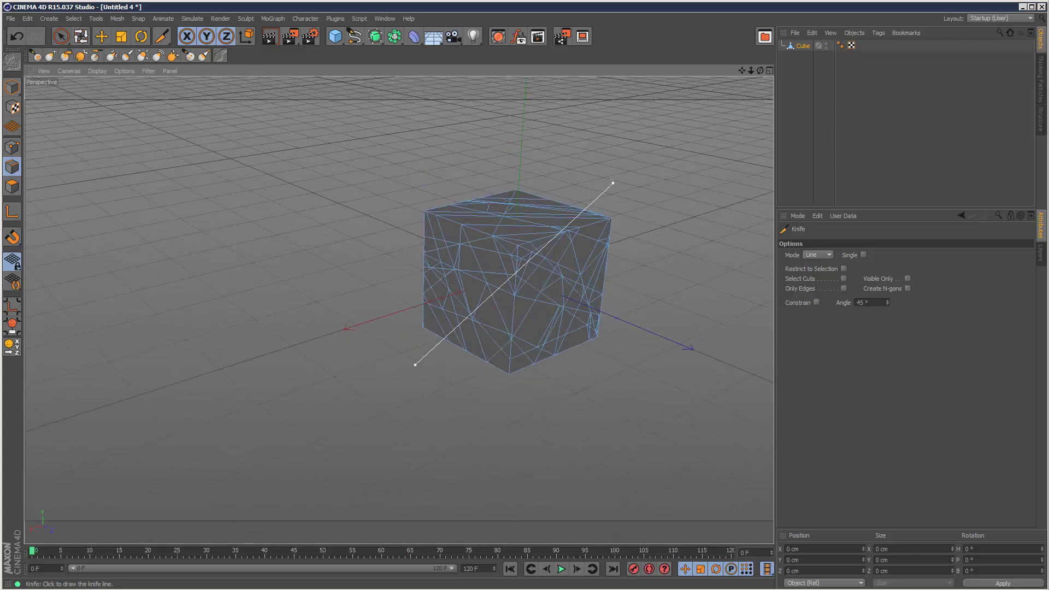
{"action": "left_click", "coordinate": [619, 181]}
{"action": "left_click", "coordinate": [409, 221]}
{"action": "left_click", "coordinate": [613, 380]}
{"action": "left_click", "coordinate": [493, 376]}
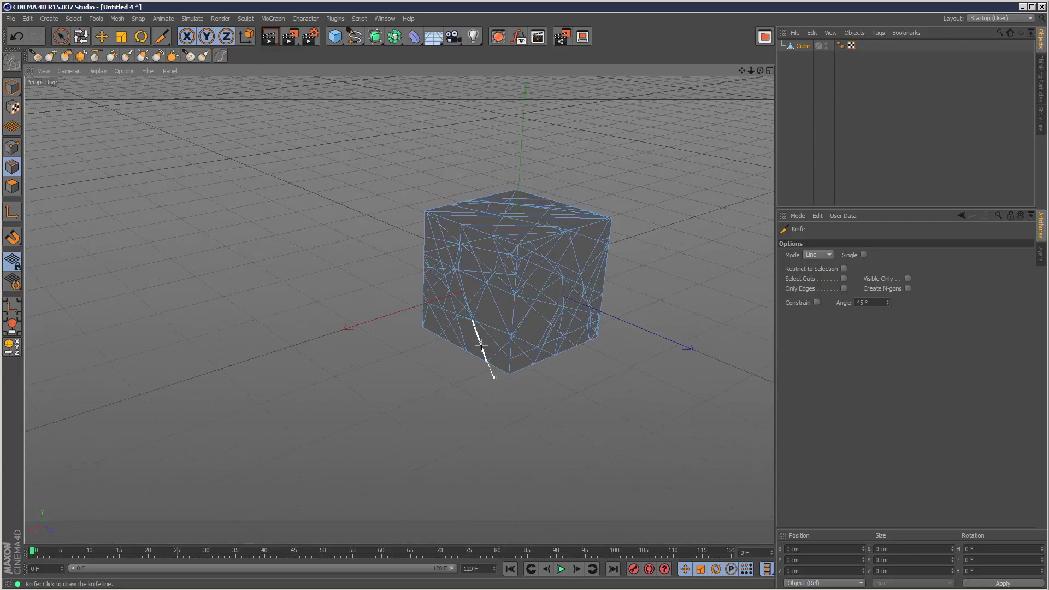
{"action": "left_click", "coordinate": [534, 156]}
{"action": "left_click_drag", "start_coordinate": [749, 71], "coordinate": [493, 273]}
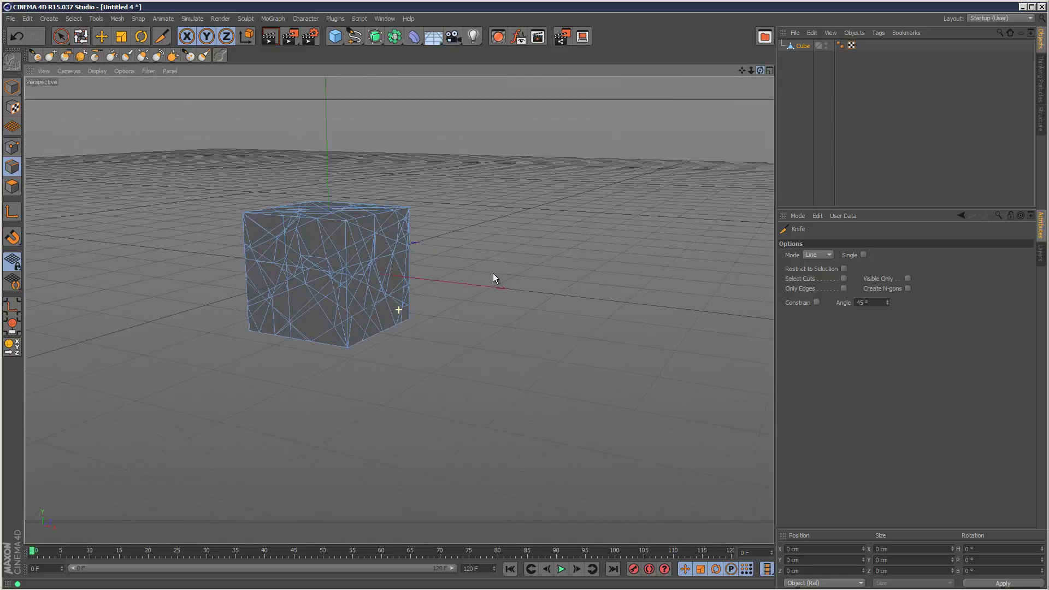
{"action": "left_click_drag", "start_coordinate": [753, 67], "coordinate": [494, 271]}
Select every polygon of the cube with rectangle selection, including back-facing ones
{"action": "left_click_drag", "start_coordinate": [749, 71], "coordinate": [492, 262]}
{"action": "left_click", "coordinate": [806, 47]}
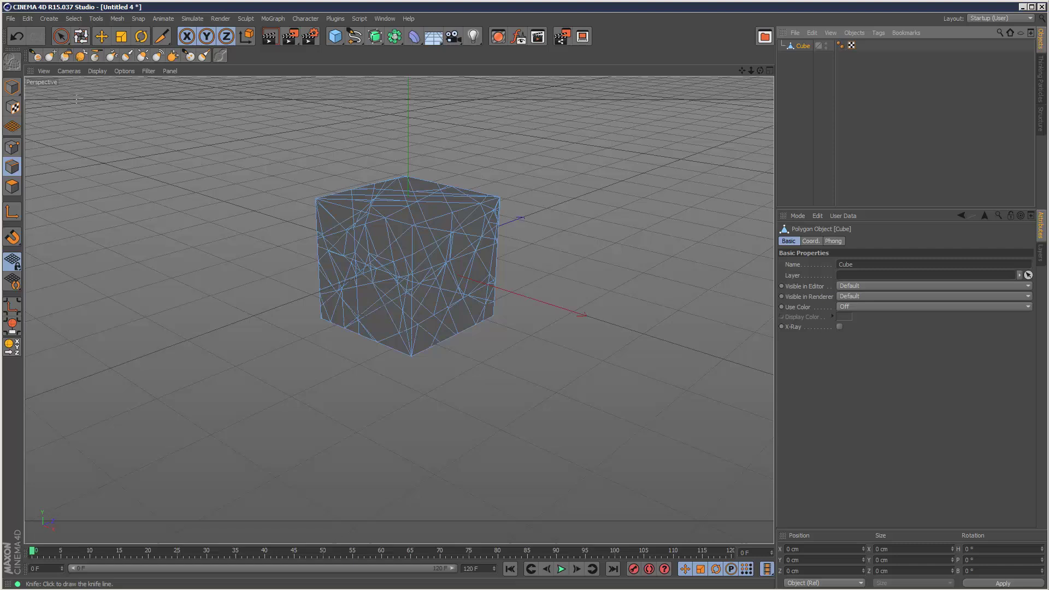
{"action": "left_click", "coordinate": [61, 37]}
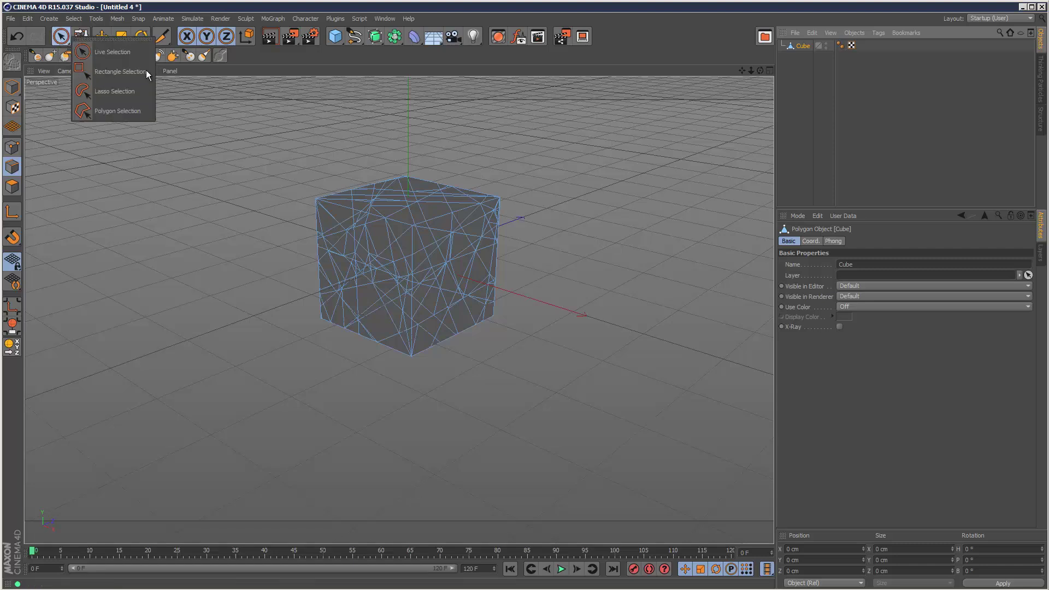
{"action": "left_click", "coordinate": [130, 74]}
{"action": "left_click", "coordinate": [12, 186]}
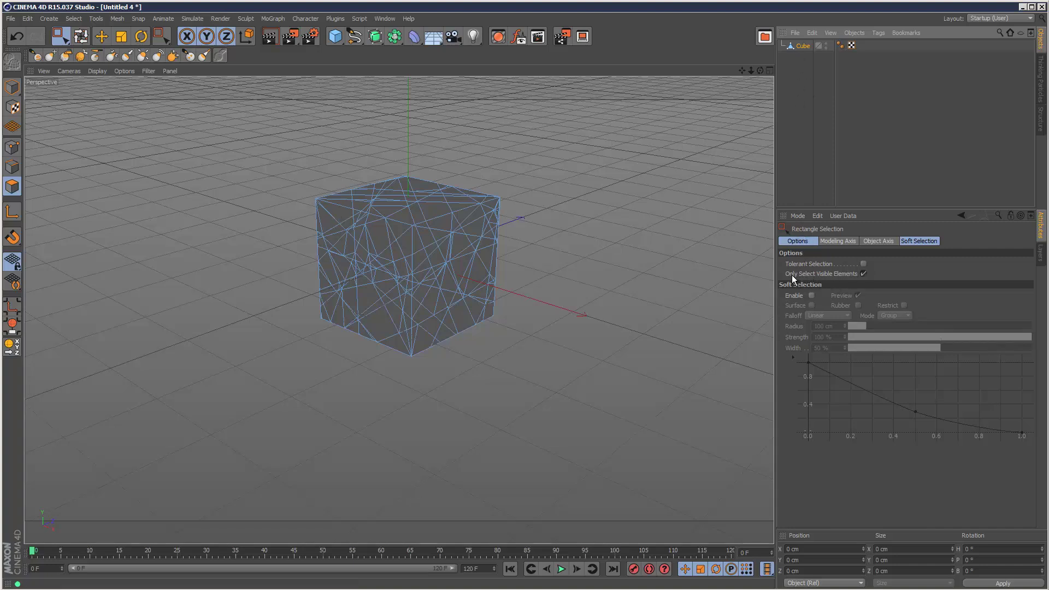
{"action": "left_click", "coordinate": [779, 129]}
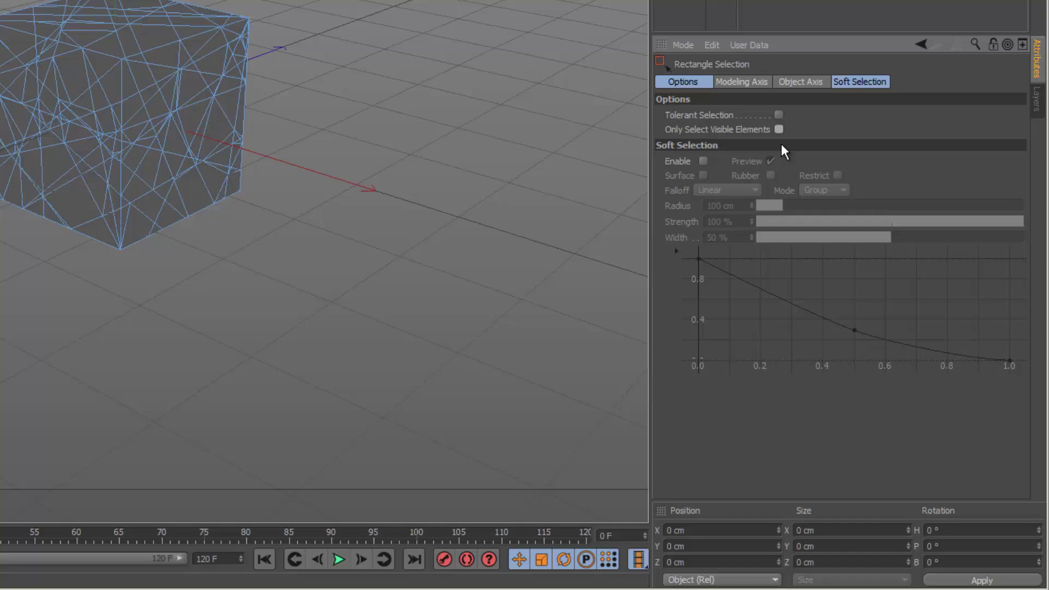
{"action": "left_click_drag", "start_coordinate": [267, 132], "coordinate": [632, 444]}
Apply Disconnect to the selected polygons, confirming with OK
{"action": "left_click_drag", "start_coordinate": [434, 257], "coordinate": [408, 265], "text": "alt"}
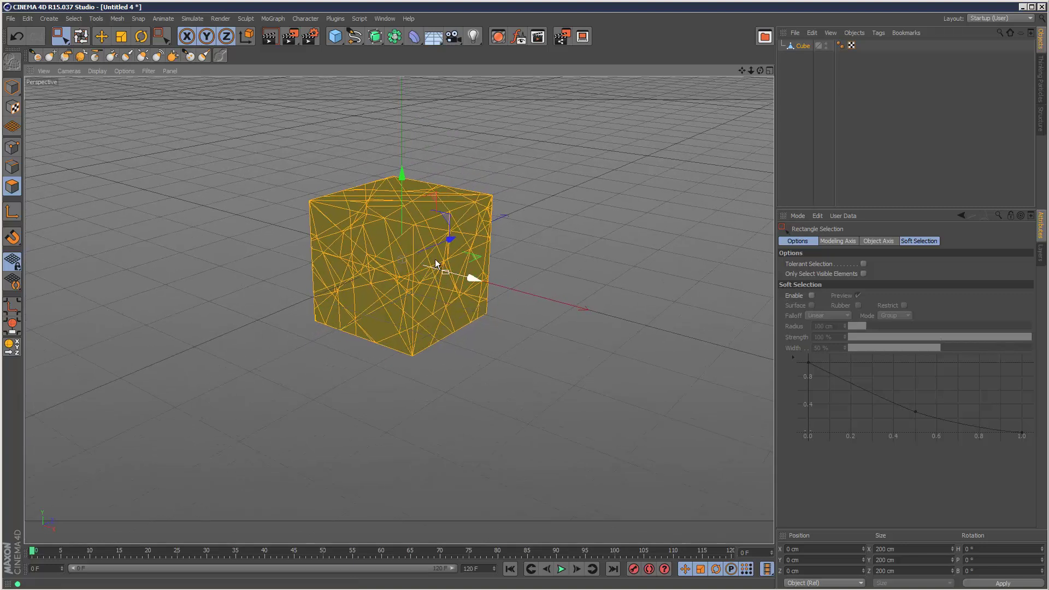
{"action": "right_click", "coordinate": [406, 192]}
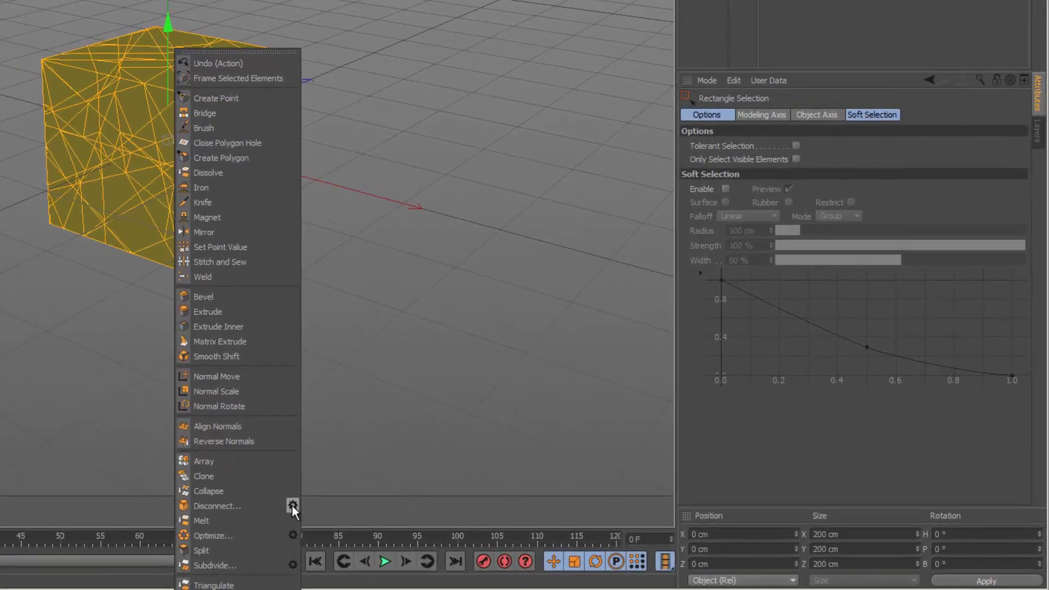
{"action": "left_click", "coordinate": [292, 505]}
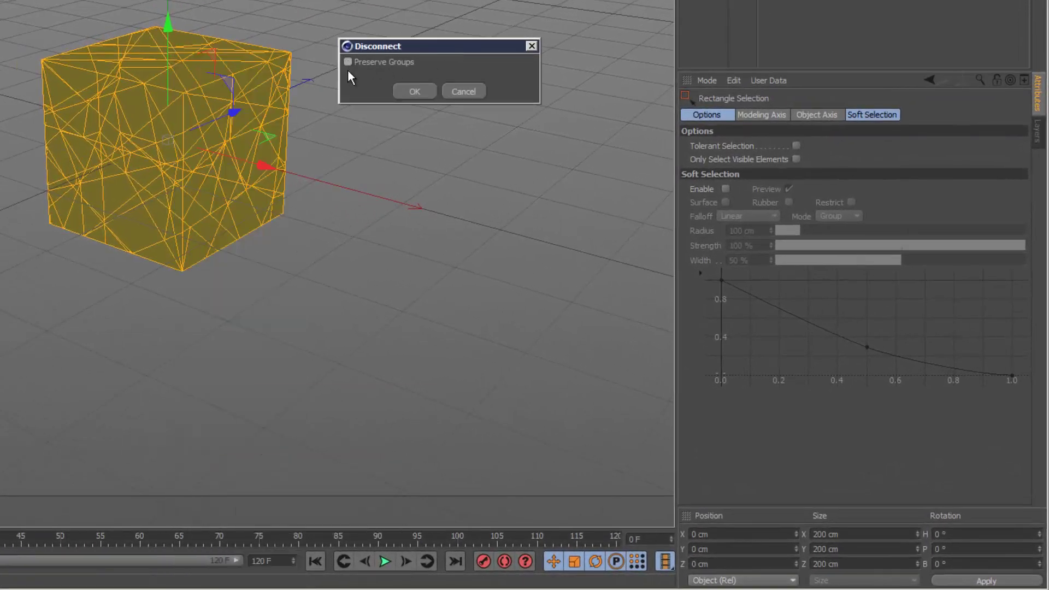
{"action": "left_click", "coordinate": [415, 93]}
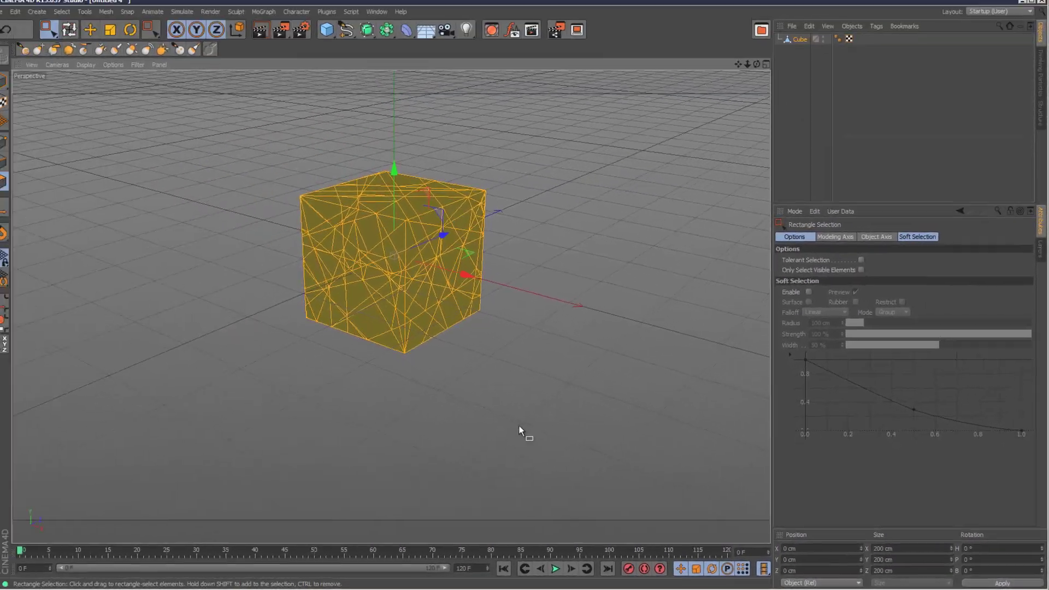
Add a Fracture object set to Explode Segments and parent the cube under it
{"action": "left_click", "coordinate": [844, 129]}
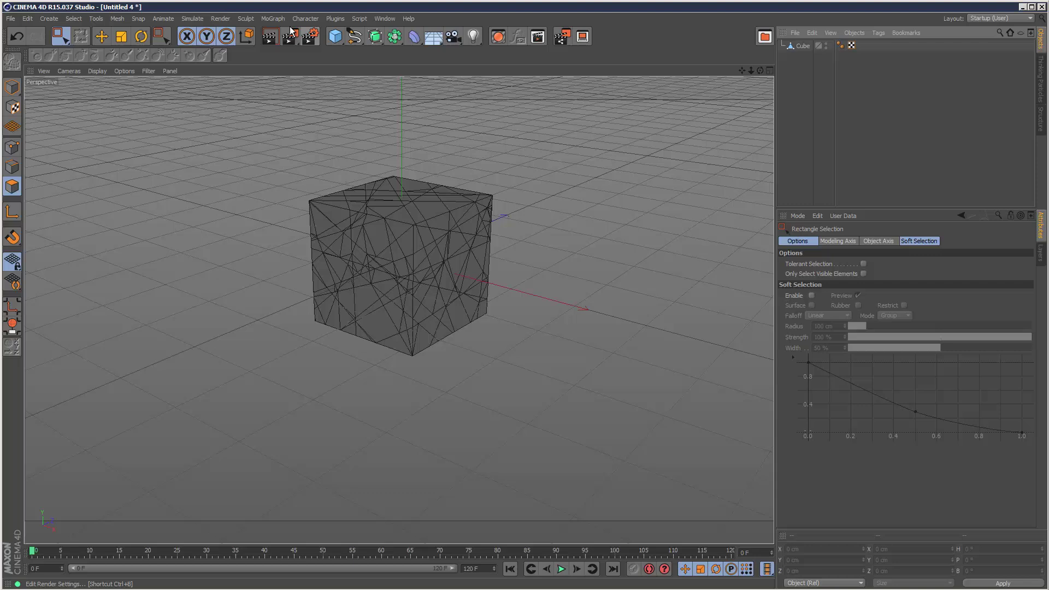
{"action": "left_click", "coordinate": [272, 19]}
{"action": "left_click", "coordinate": [298, 122]}
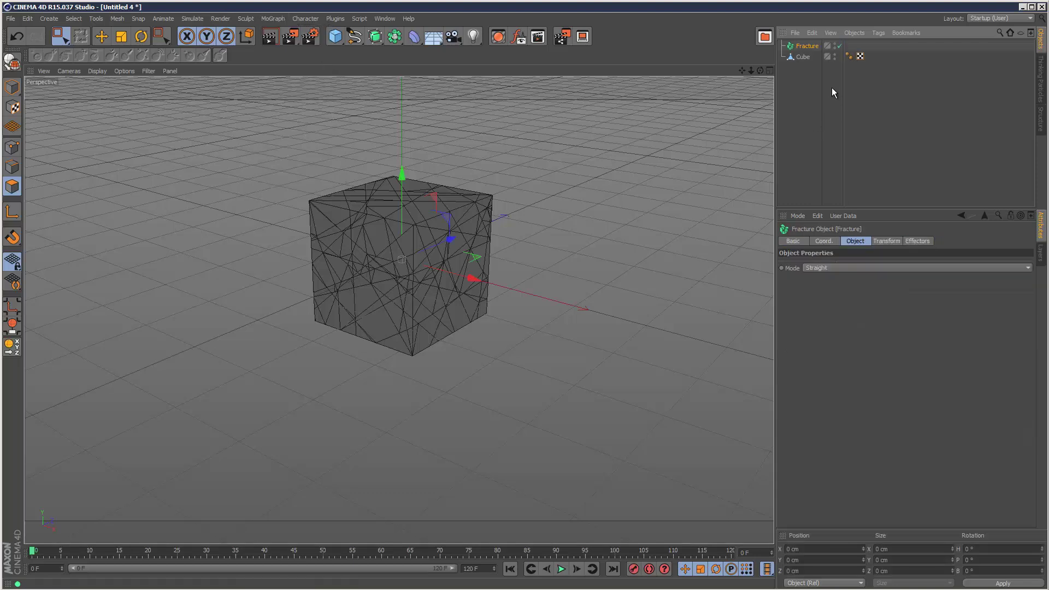
{"action": "left_click", "coordinate": [818, 268]}
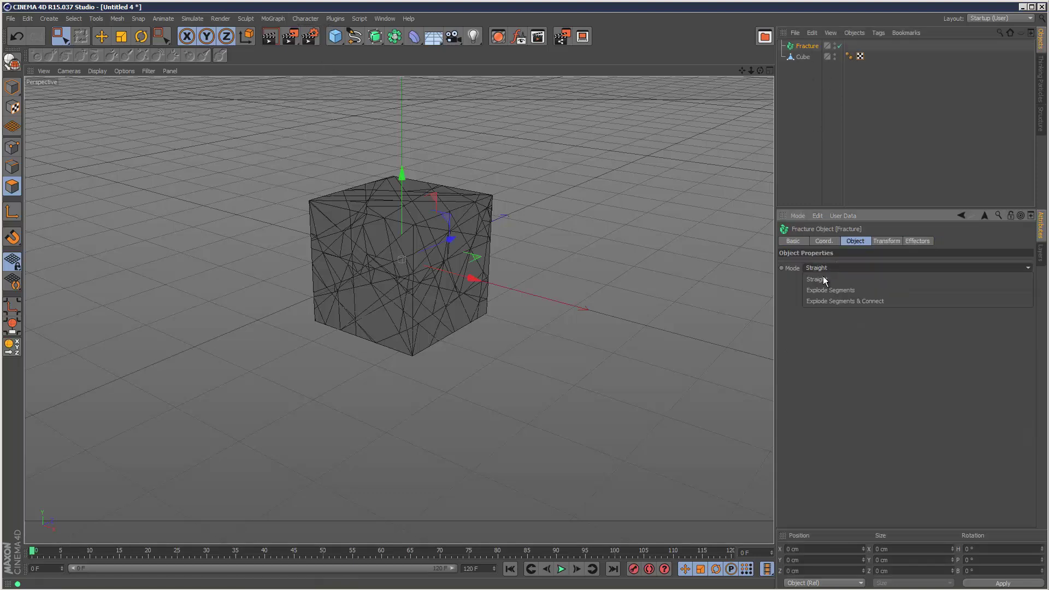
{"action": "left_click", "coordinate": [855, 290]}
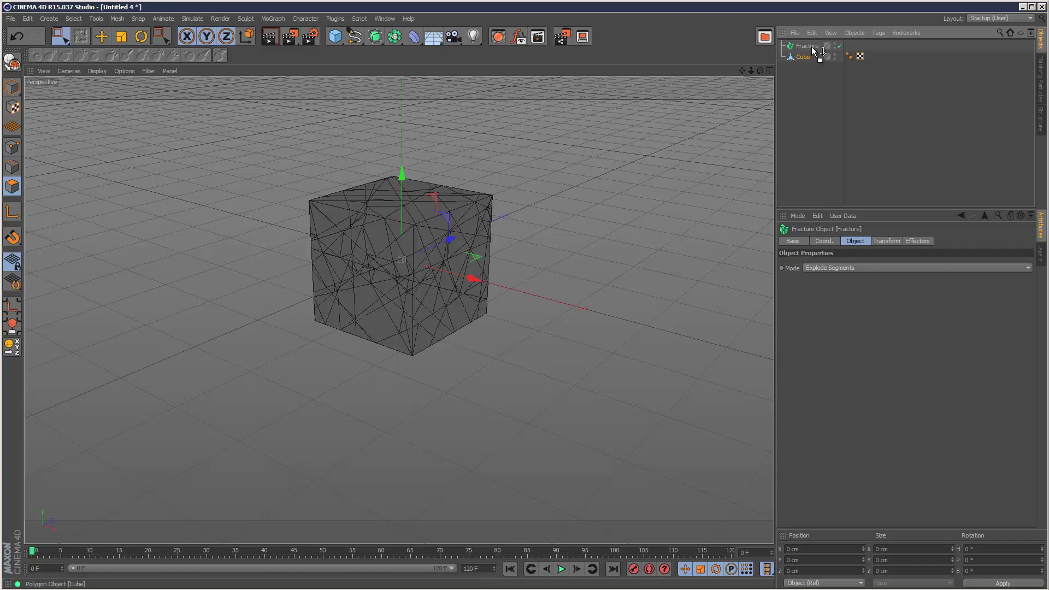
{"action": "left_click_drag", "start_coordinate": [812, 47], "coordinate": [812, 48]}
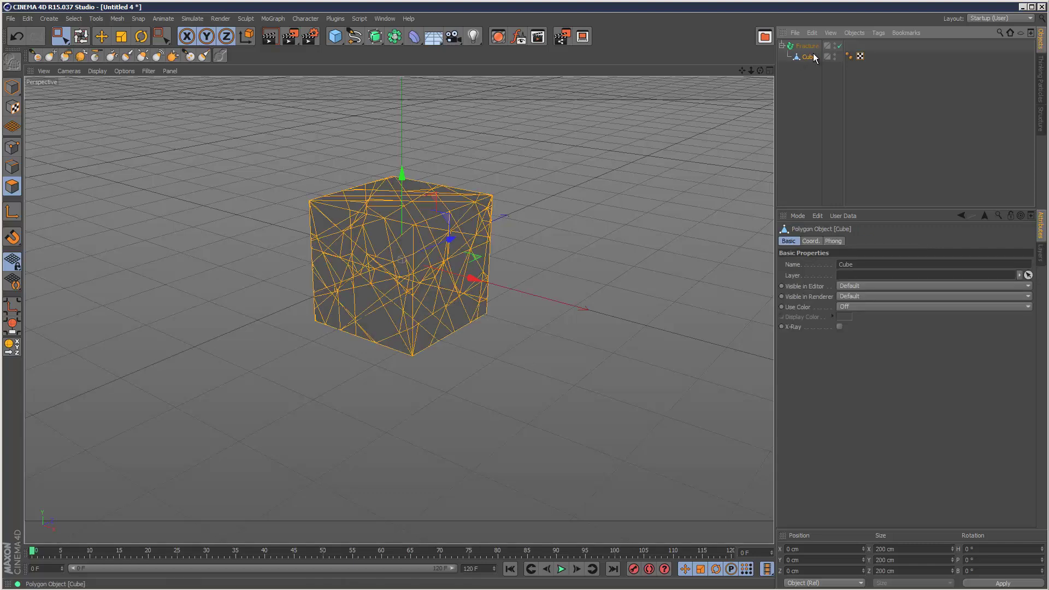
{"action": "left_click", "coordinate": [811, 95]}
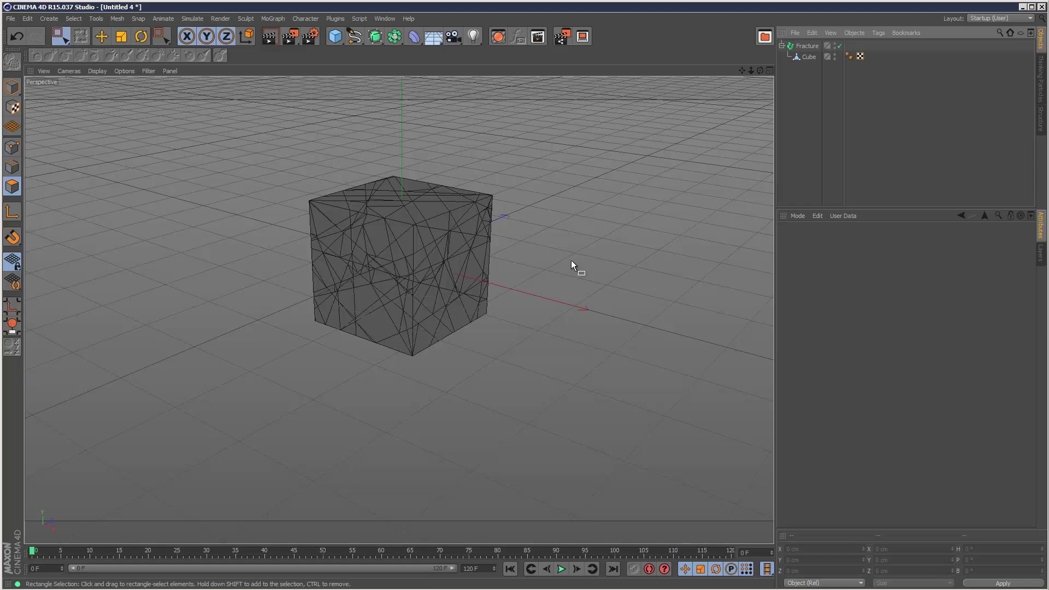
Add a 40 cm radius sphere and move it to the front-left of the cube, slightly raised
{"action": "left_click", "coordinate": [335, 36]}
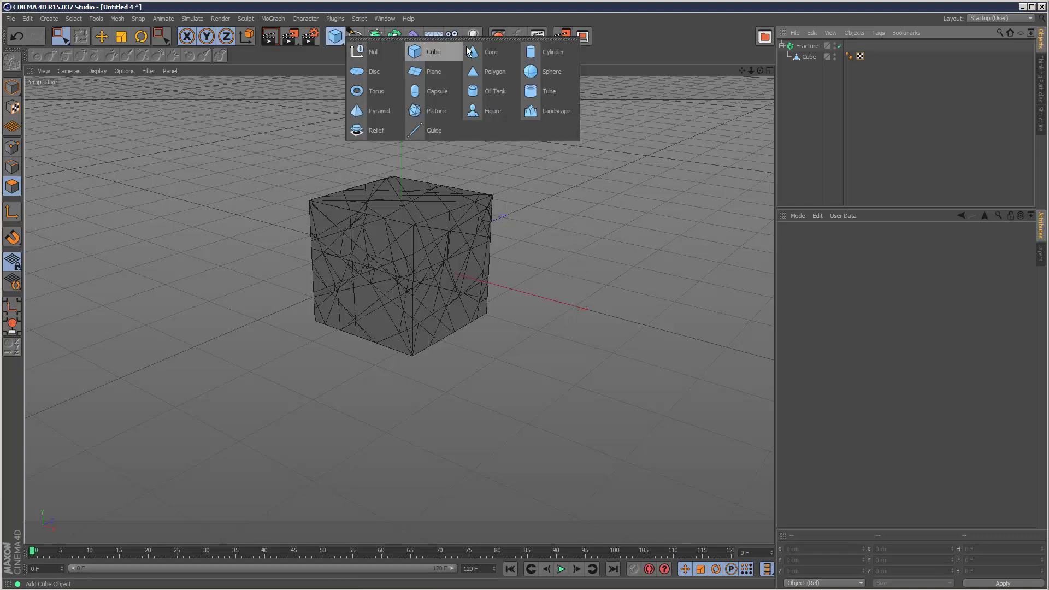
{"action": "left_click", "coordinate": [539, 71]}
{"action": "left_click_drag", "start_coordinate": [449, 238], "coordinate": [294, 300]}
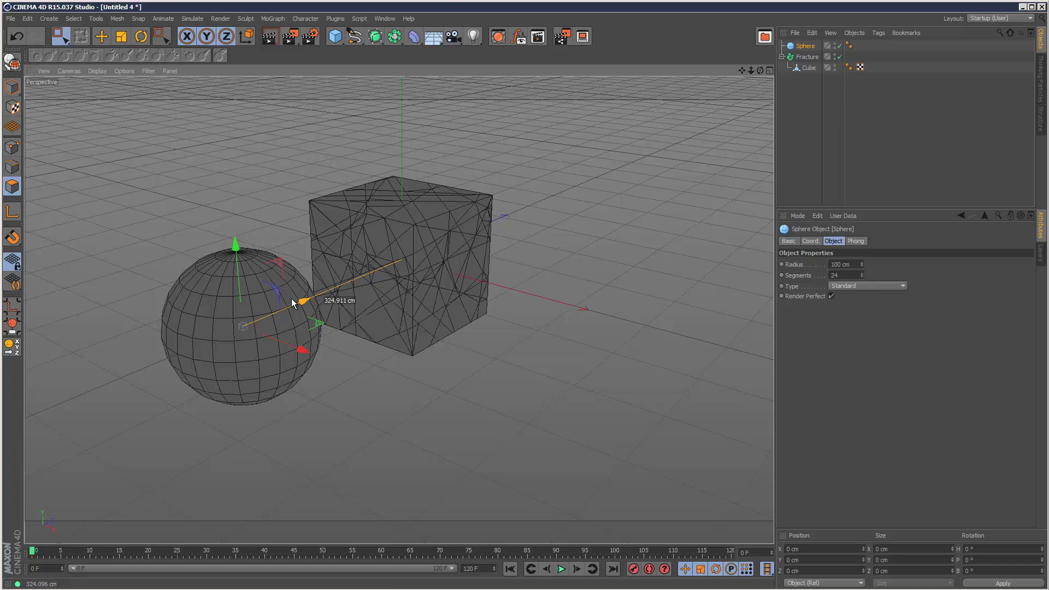
{"action": "left_click_drag", "start_coordinate": [863, 266], "coordinate": [863, 266]}
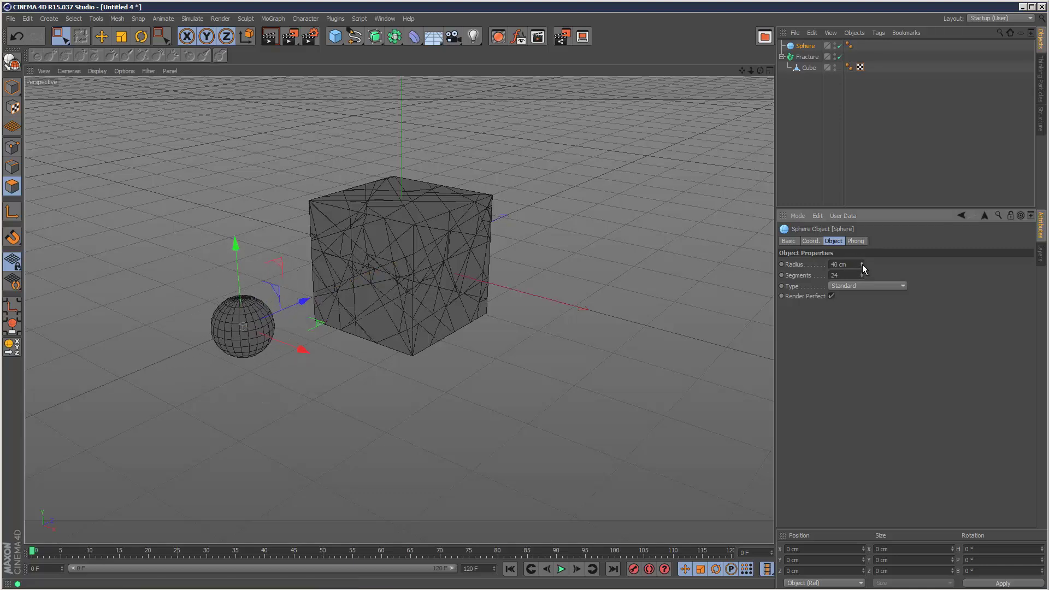
{"action": "mouse_move", "coordinate": [281, 339]}
{"action": "left_mouse_down"}
{"action": "mouse_move", "coordinate": [257, 300]}
{"action": "mouse_move", "coordinate": [257, 330]}
{"action": "mouse_move", "coordinate": [271, 341]}
{"action": "left_mouse_up"}
{"action": "left_click_drag", "start_coordinate": [214, 274], "coordinate": [214, 270]}
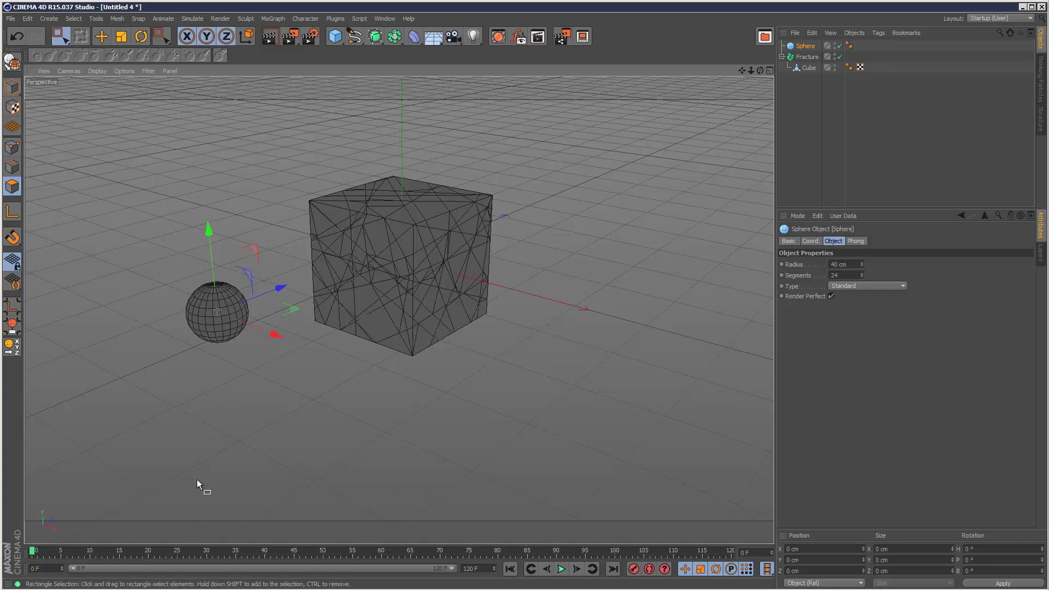
Keyframe the sphere's P.Z at -324.911 cm on frame 0 and 382.76 cm on frame 10
{"action": "left_click", "coordinate": [811, 241]}
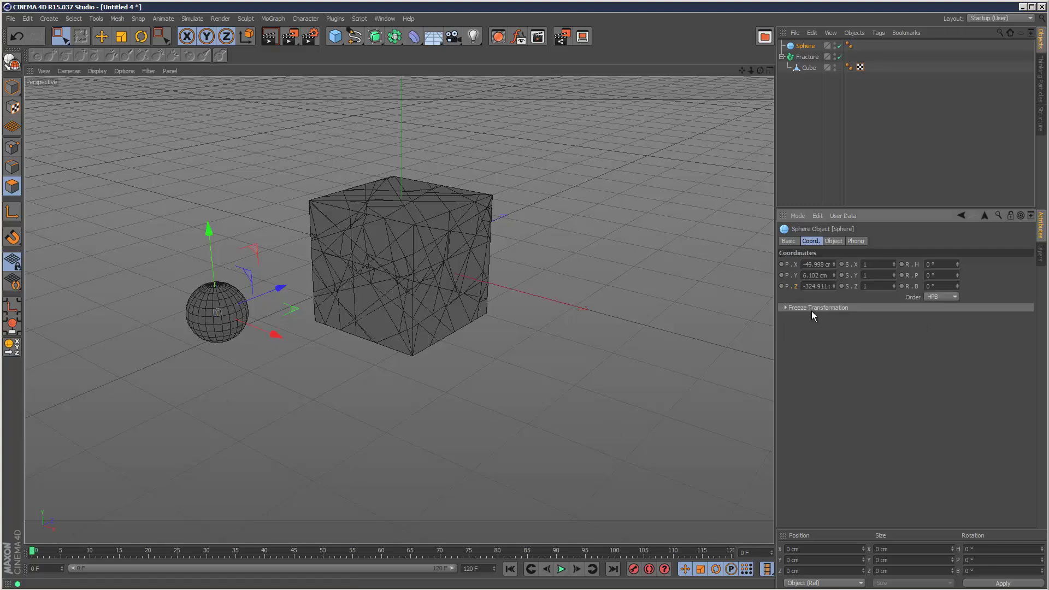
{"action": "left_click", "coordinate": [782, 286], "text": "ctrl"}
{"action": "left_click", "coordinate": [92, 553]}
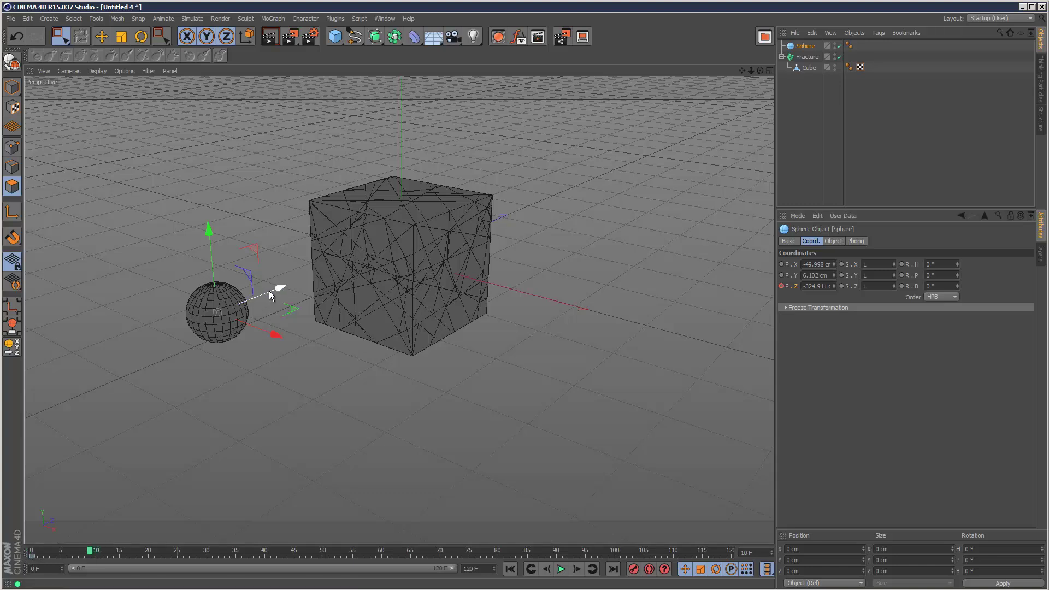
{"action": "left_click_drag", "start_coordinate": [269, 291], "coordinate": [544, 206]}
{"action": "left_click", "coordinate": [782, 285], "text": "ctrl"}
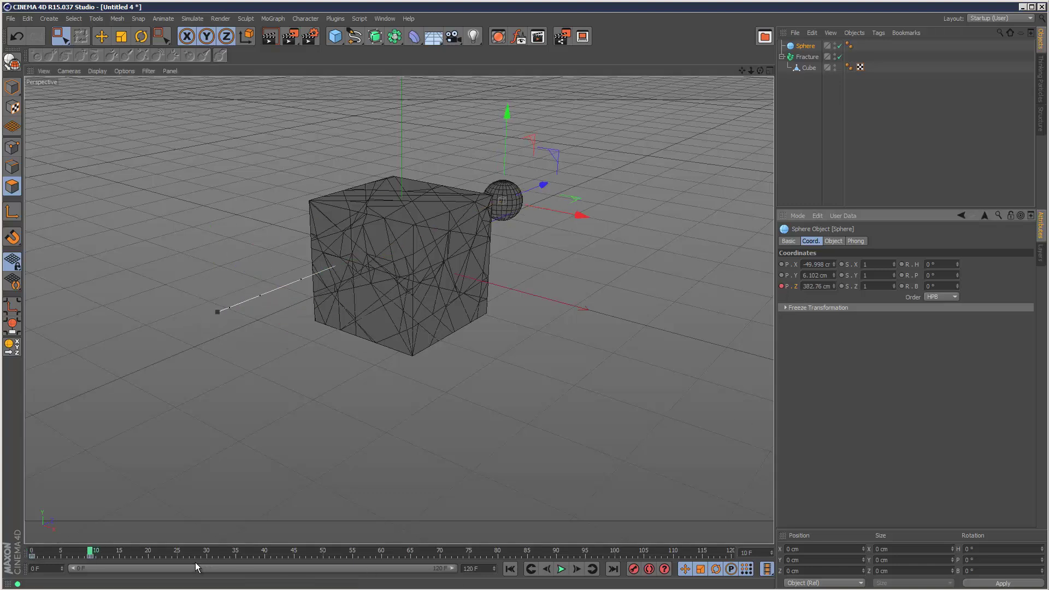
{"action": "left_click_drag", "start_coordinate": [94, 550], "coordinate": [32, 551]}
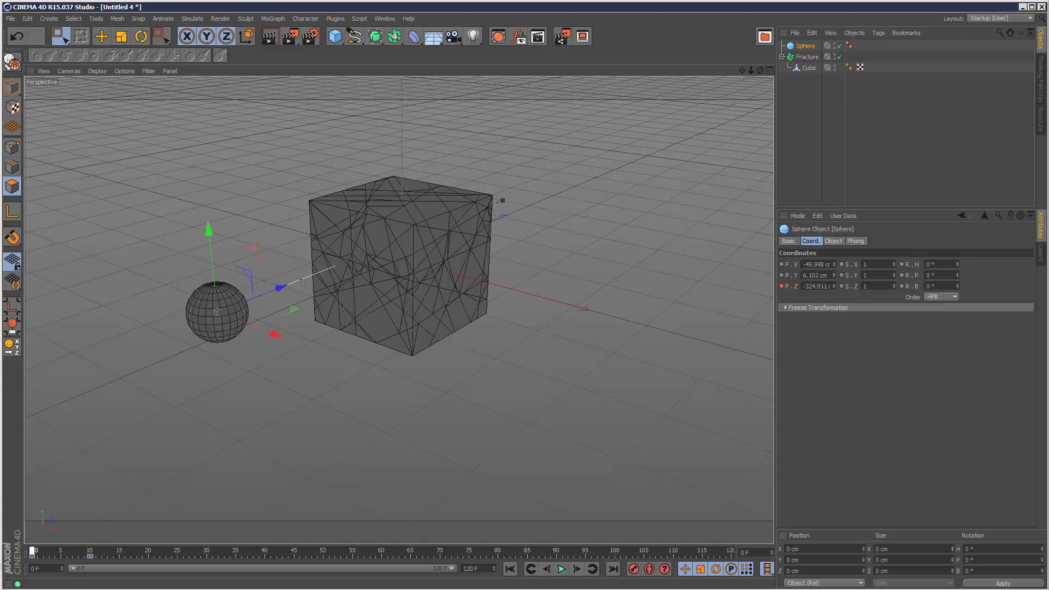
Set both of the sphere's P.Z keys to Linear interpolation in the F-Curve view
{"action": "right_click", "coordinate": [795, 287]}
{"action": "mouse_move", "coordinate": [809, 295]}
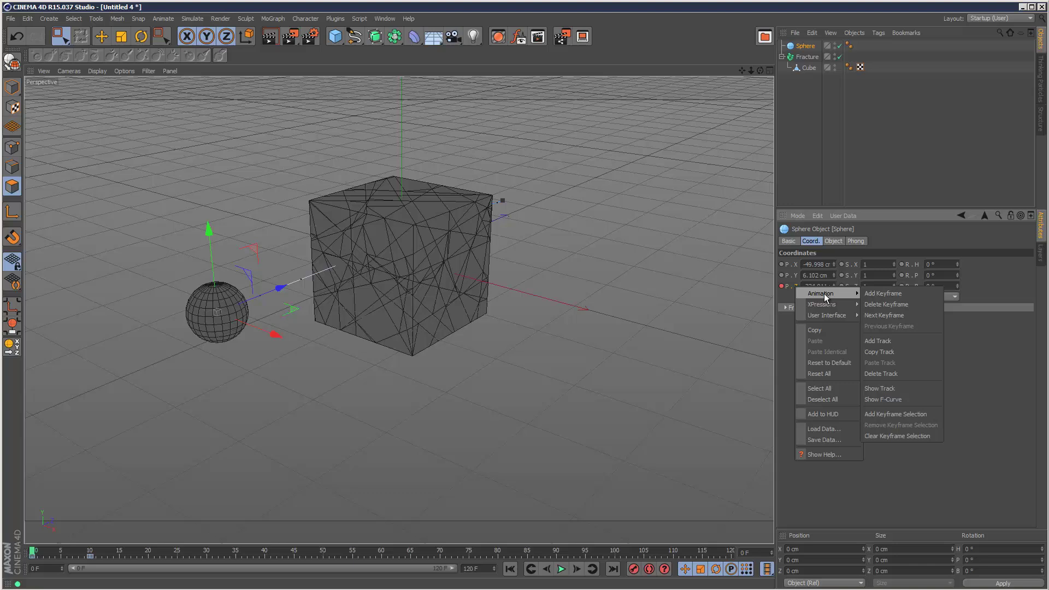
{"action": "left_click", "coordinate": [896, 400]}
{"action": "left_click_drag", "start_coordinate": [503, 112], "coordinate": [111, 348]}
{"action": "left_click", "coordinate": [194, 79]}
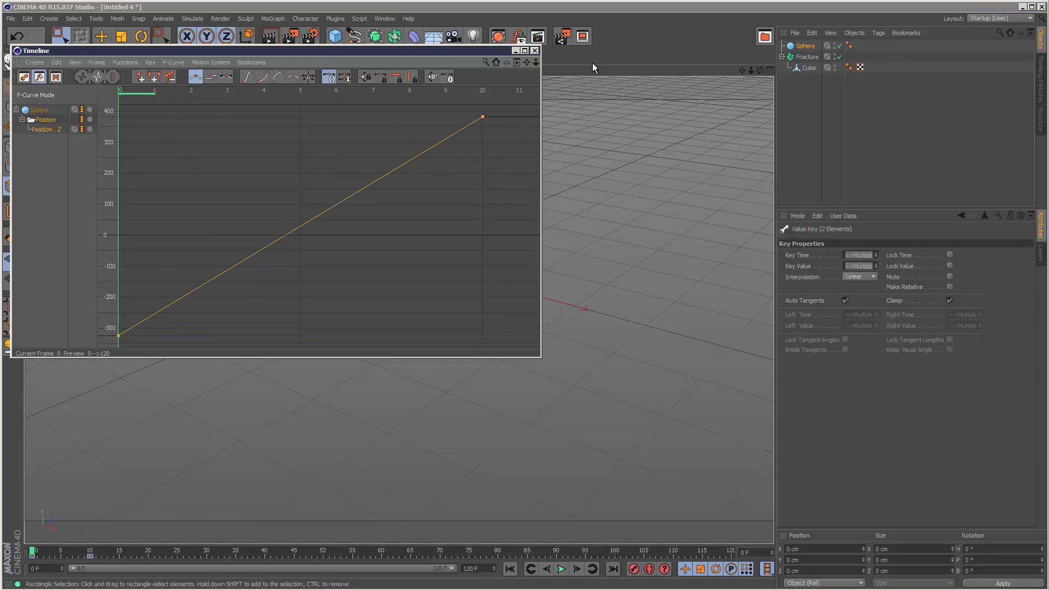
{"action": "left_click", "coordinate": [535, 50]}
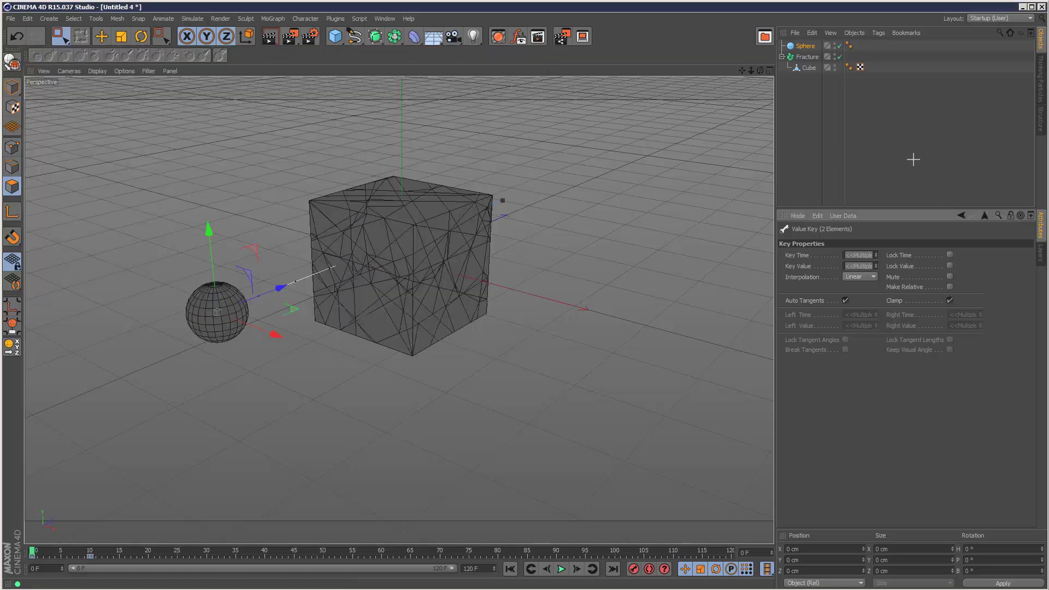
{"action": "left_click", "coordinate": [561, 569]}
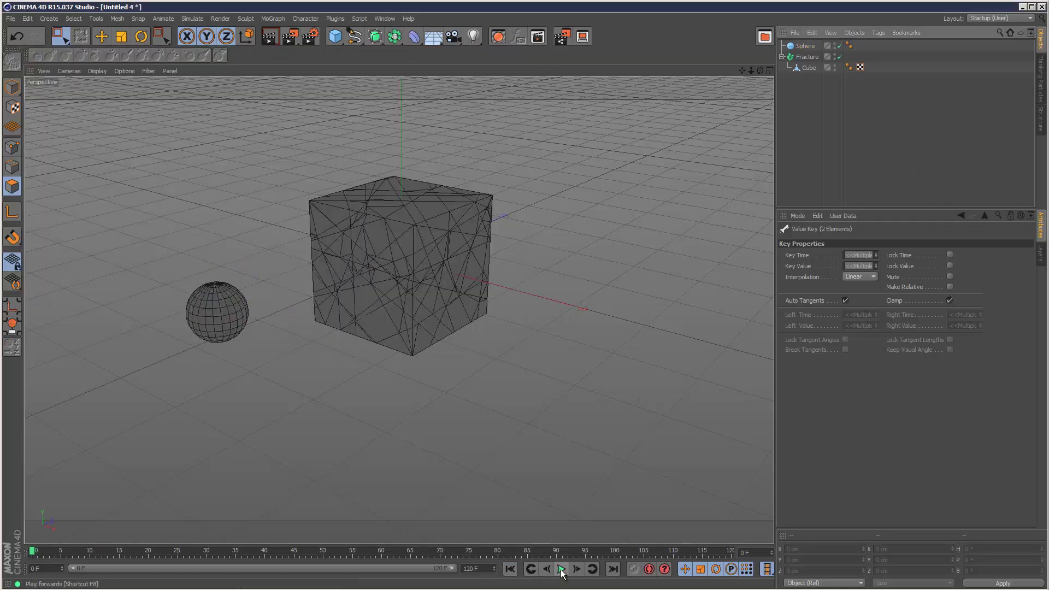
{"action": "left_click", "coordinate": [563, 569]}
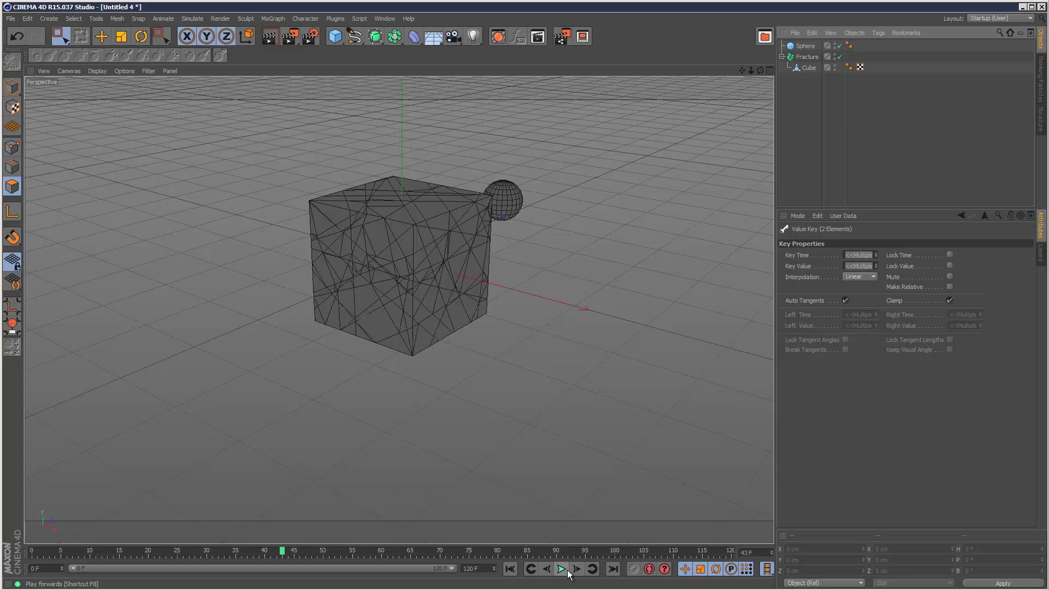
{"action": "left_click", "coordinate": [516, 569]}
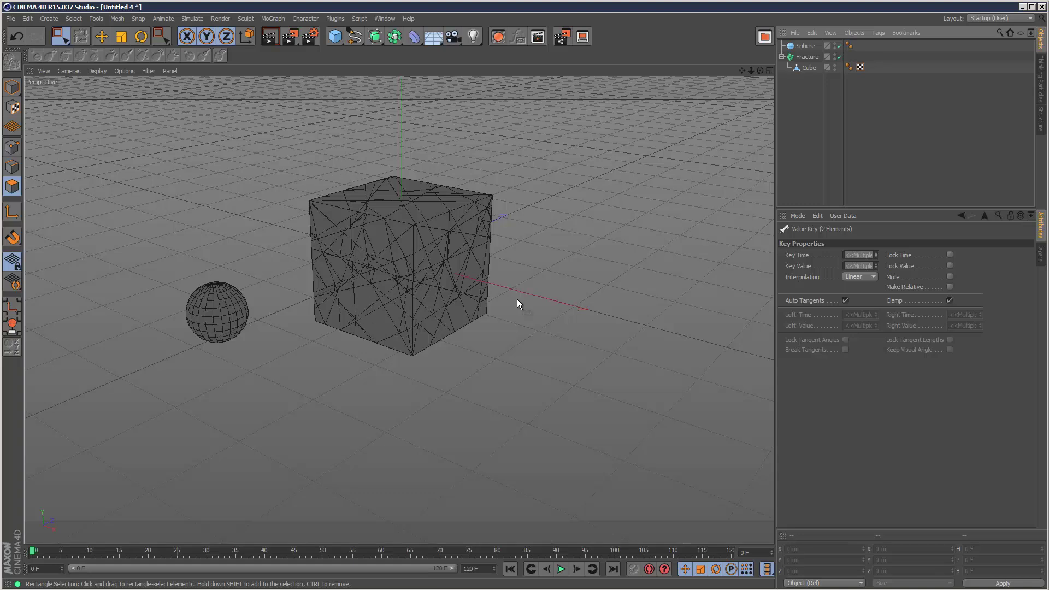
Set Gravity to 0 cm on the Project Settings Dynamics tab
{"action": "left_click", "coordinate": [27, 18]}
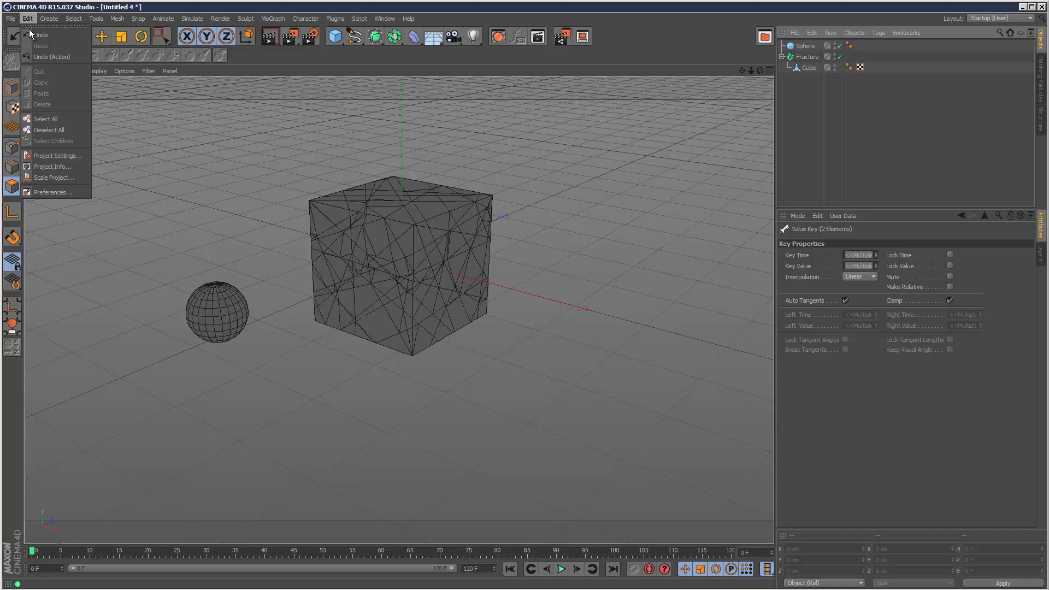
{"action": "left_click", "coordinate": [72, 166]}
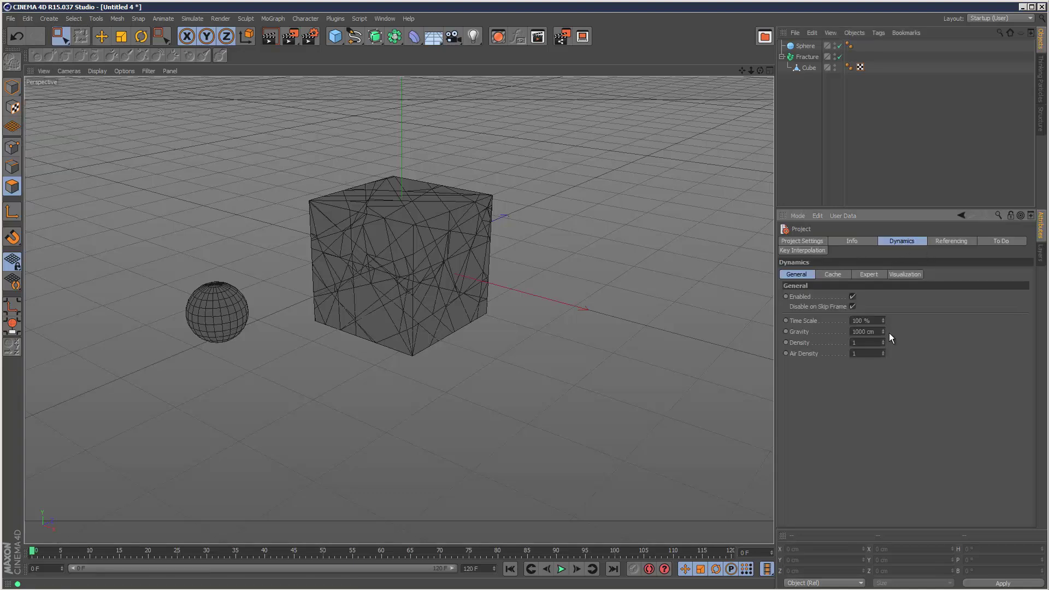
{"action": "left_click_drag", "start_coordinate": [874, 332], "coordinate": [786, 331]}
{"action": "type", "text": "0"}
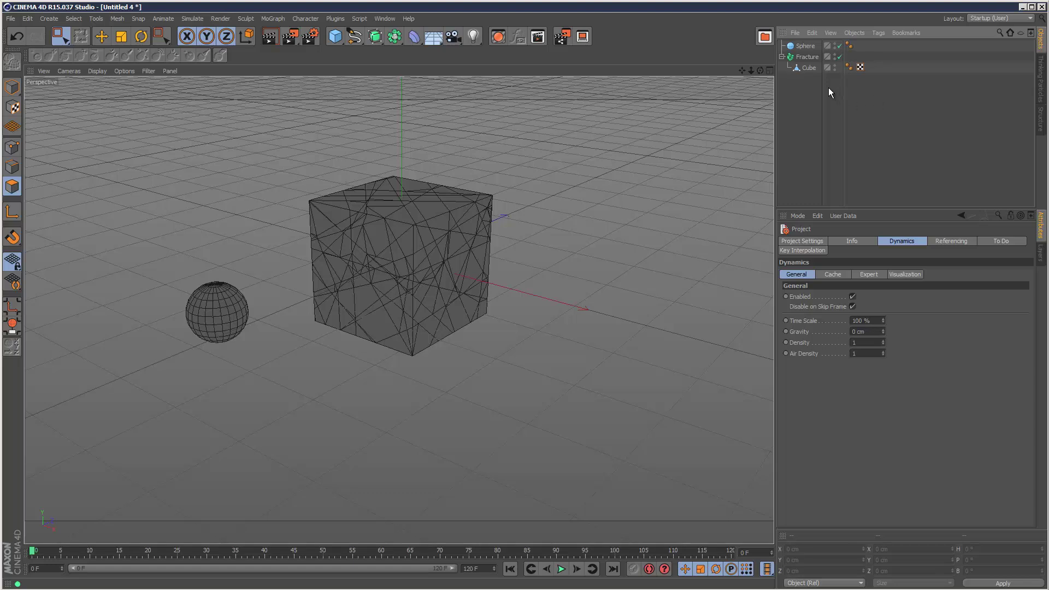
Give the Fracture object a Rigid Body tag with Individual Elements set to All
{"action": "left_click", "coordinate": [820, 57]}
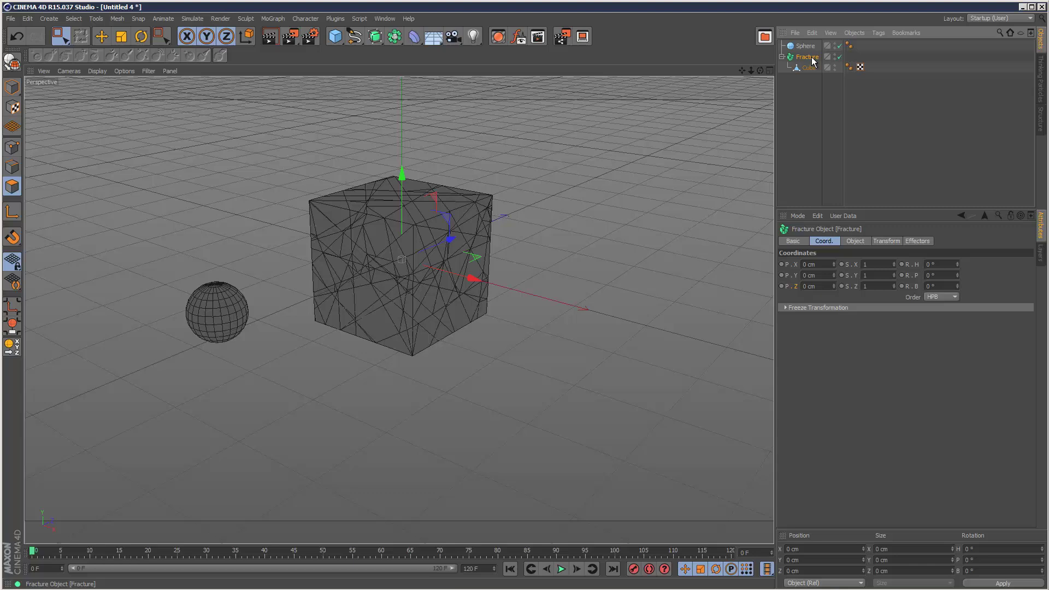
{"action": "left_click", "coordinate": [878, 33]}
{"action": "mouse_move", "coordinate": [924, 137]}
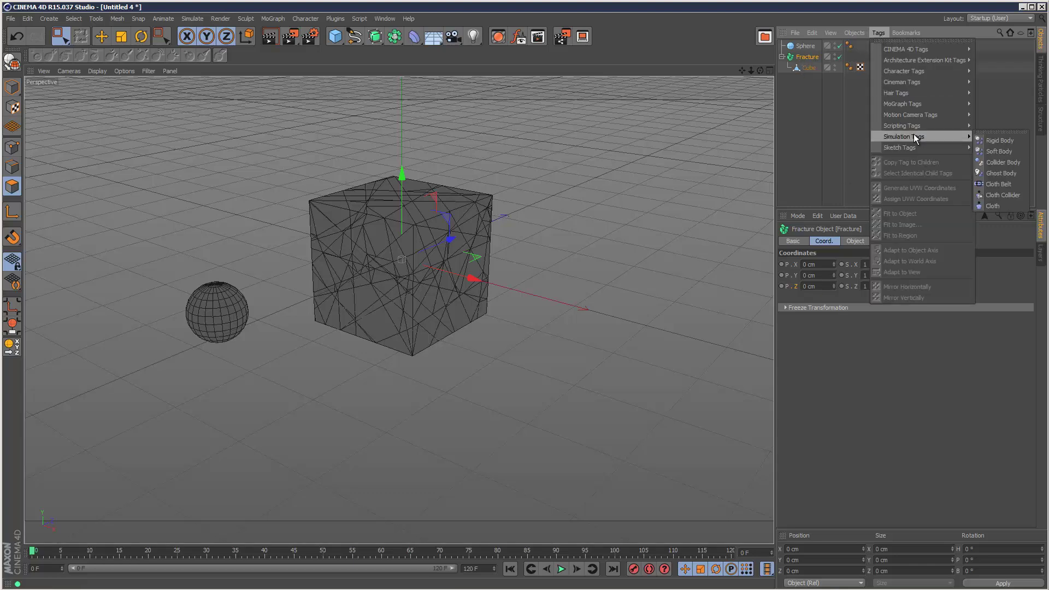
{"action": "left_click", "coordinate": [1015, 137]}
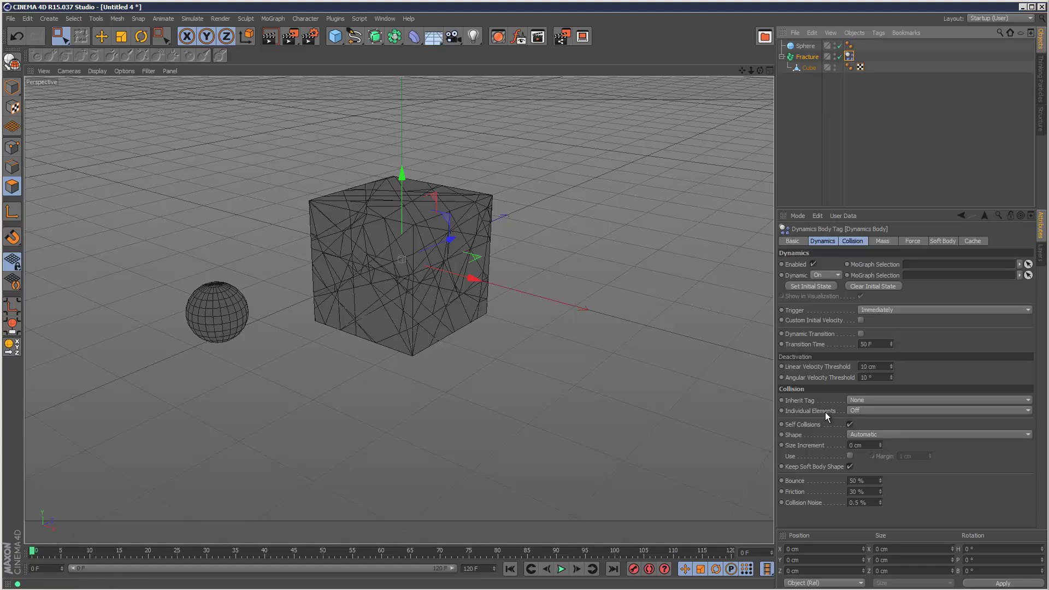
{"action": "left_click", "coordinate": [853, 410]}
{"action": "left_click", "coordinate": [869, 414]}
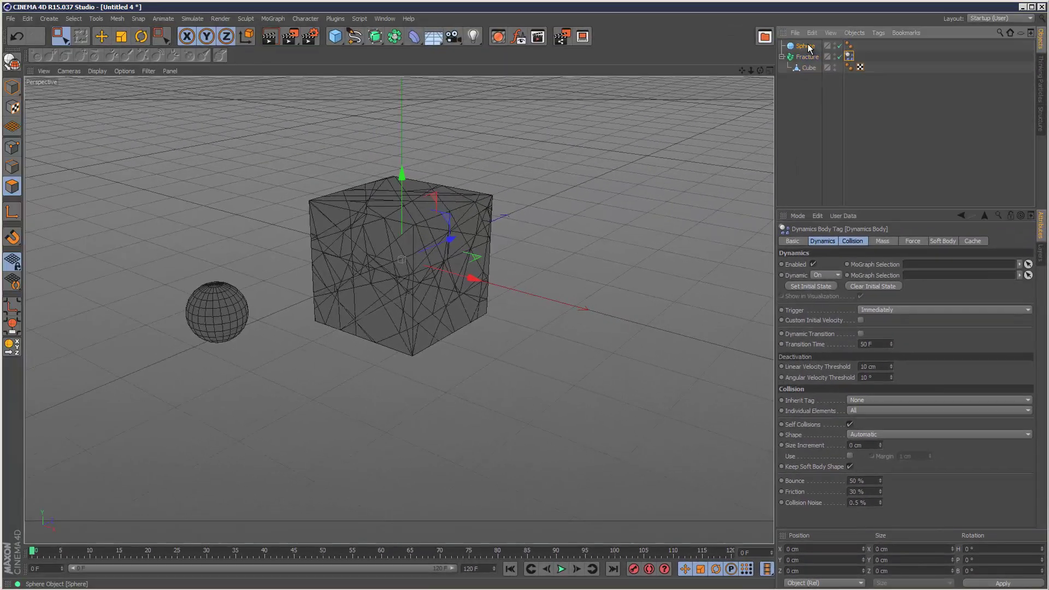
Add a Rigid Body tag to the Sphere
{"action": "left_click", "coordinate": [805, 46]}
{"action": "left_click", "coordinate": [879, 32]}
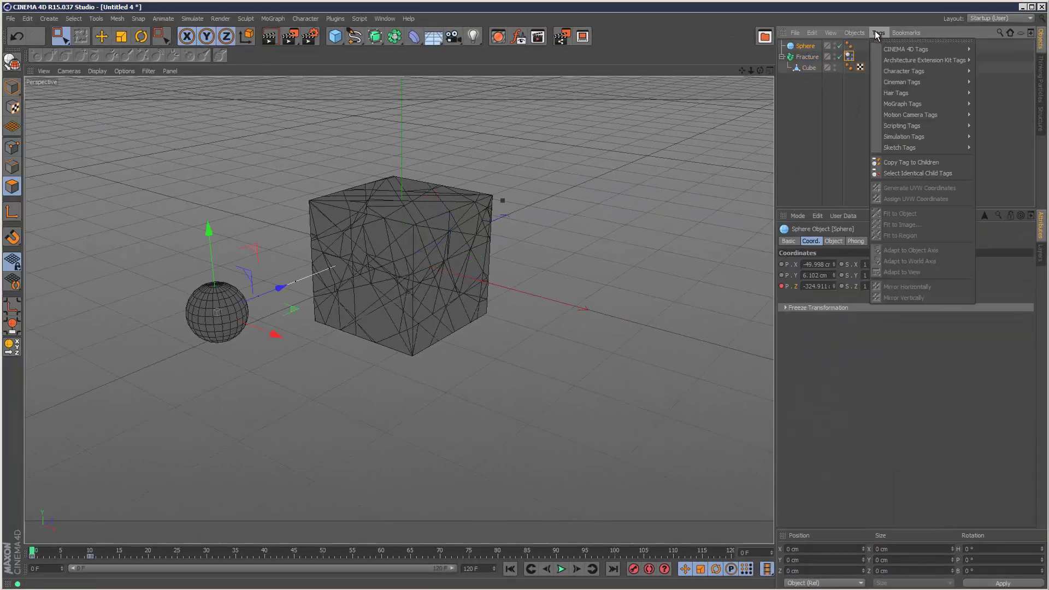
{"action": "left_click", "coordinate": [1002, 143]}
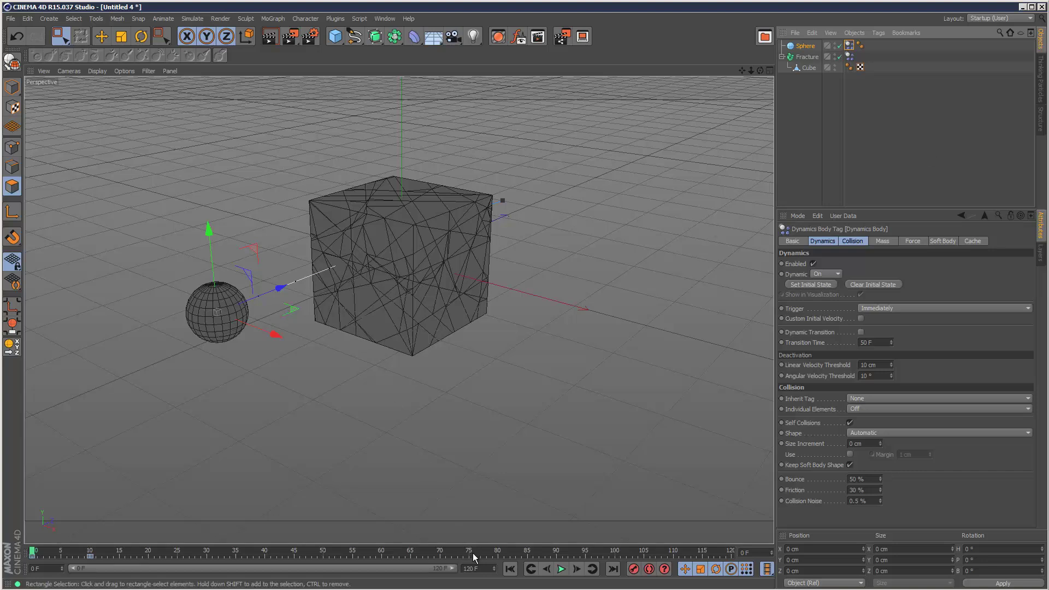
Play the simulation from frame 0 and stop around frame 49 to review the shatter
{"action": "left_click", "coordinate": [561, 570]}
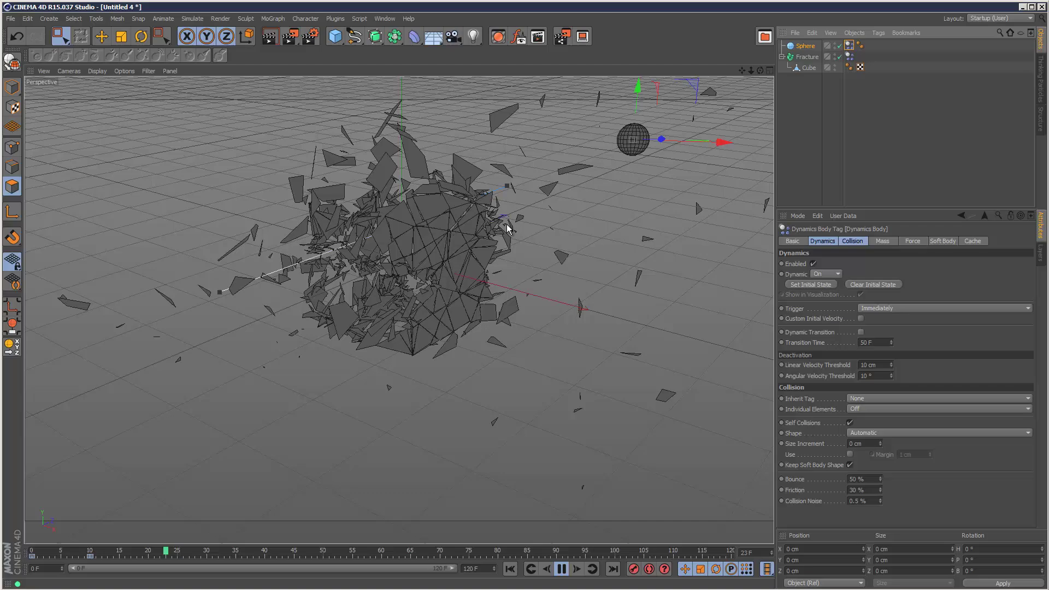
{"action": "left_click", "coordinate": [561, 569]}
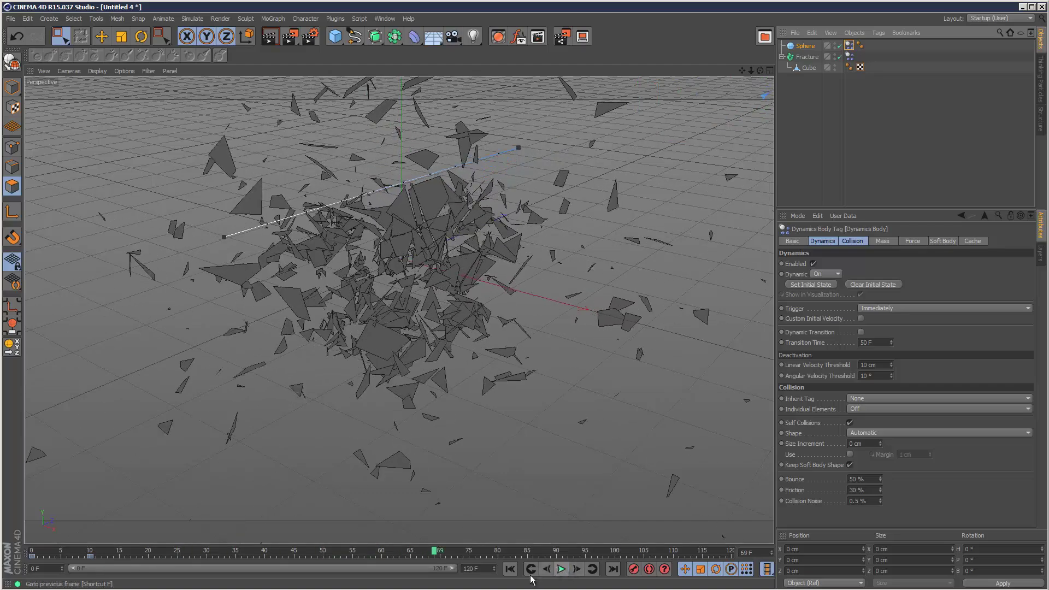
{"action": "left_click", "coordinate": [509, 569]}
{"action": "left_click", "coordinate": [561, 569]}
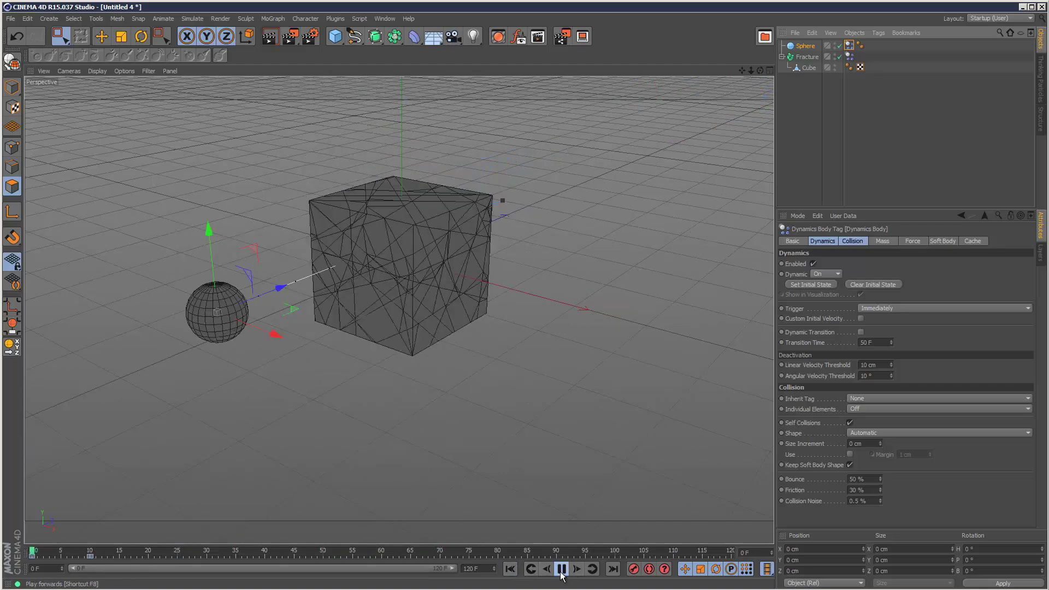
{"action": "left_click", "coordinate": [562, 569]}
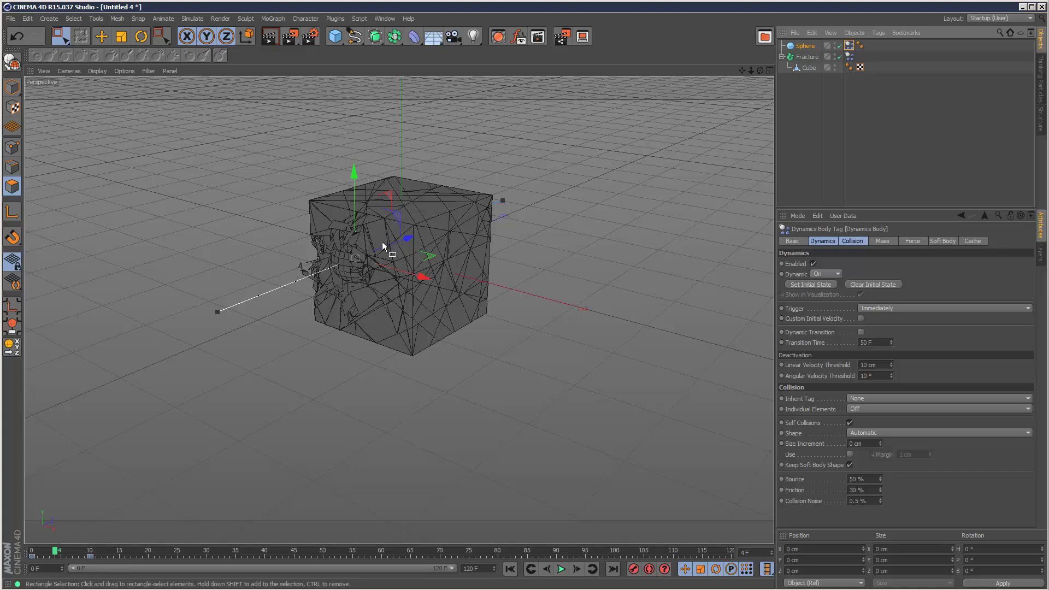
{"action": "left_click", "coordinate": [561, 569]}
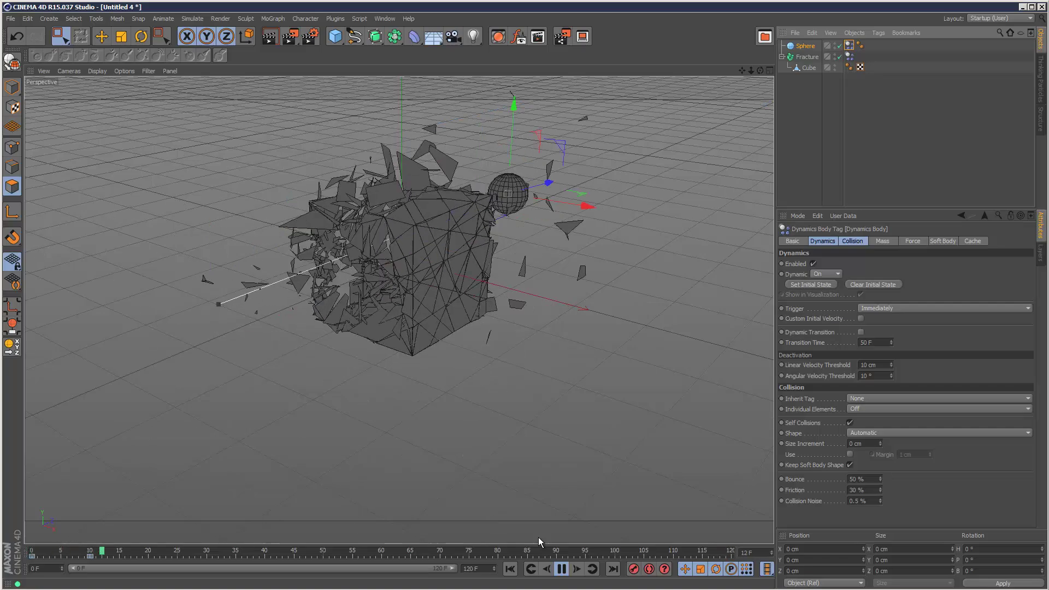
{"action": "left_click", "coordinate": [562, 570]}
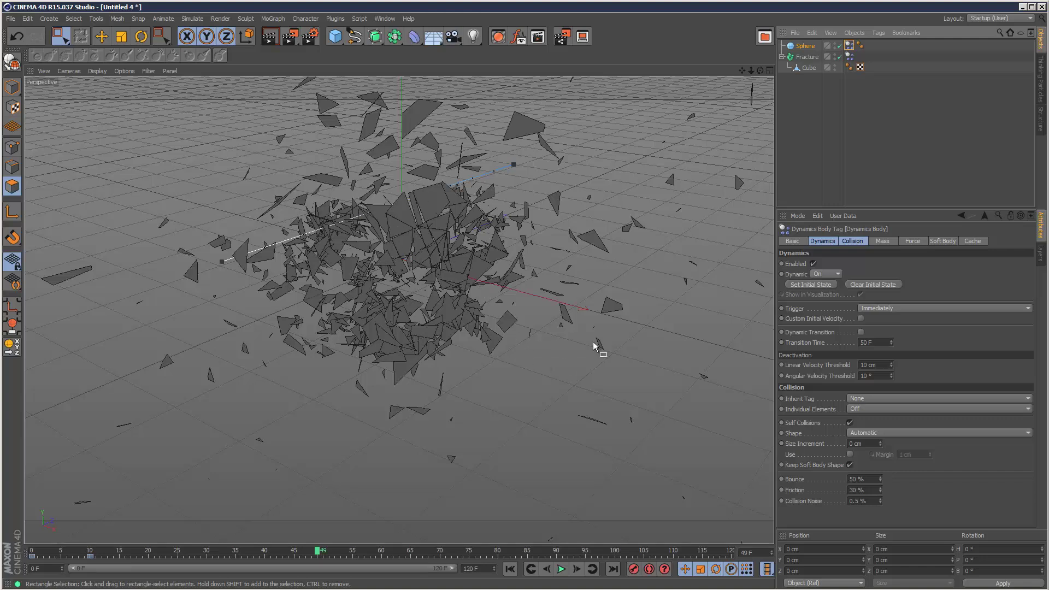
Add a Cloth Surface from Simulate > Cloth and nest the Fracture object under it
{"action": "left_click", "coordinate": [192, 18]}
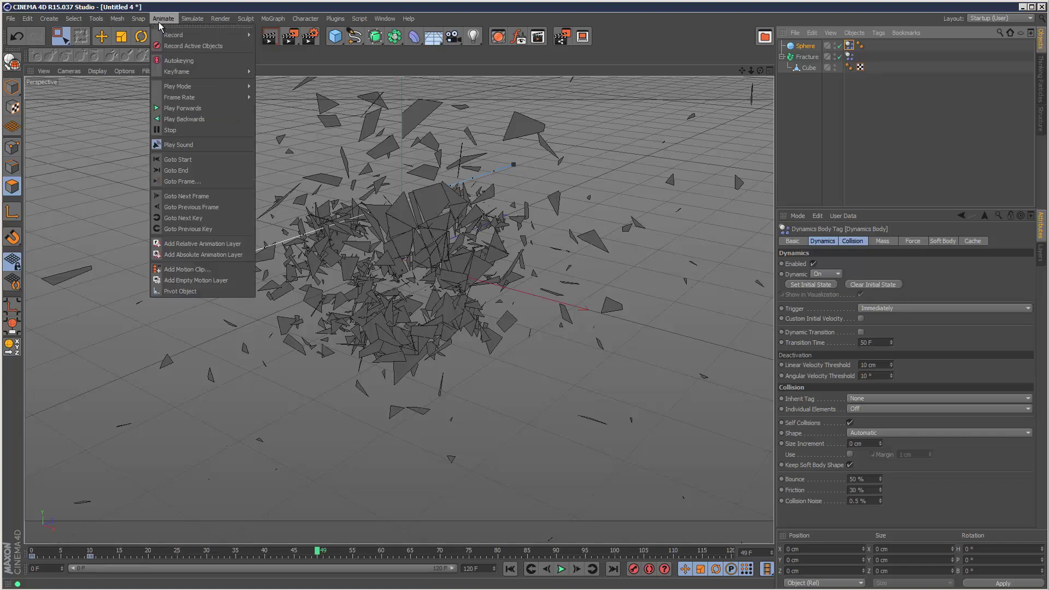
{"action": "mouse_move", "coordinate": [117, 21]}
{"action": "mouse_move", "coordinate": [192, 19]}
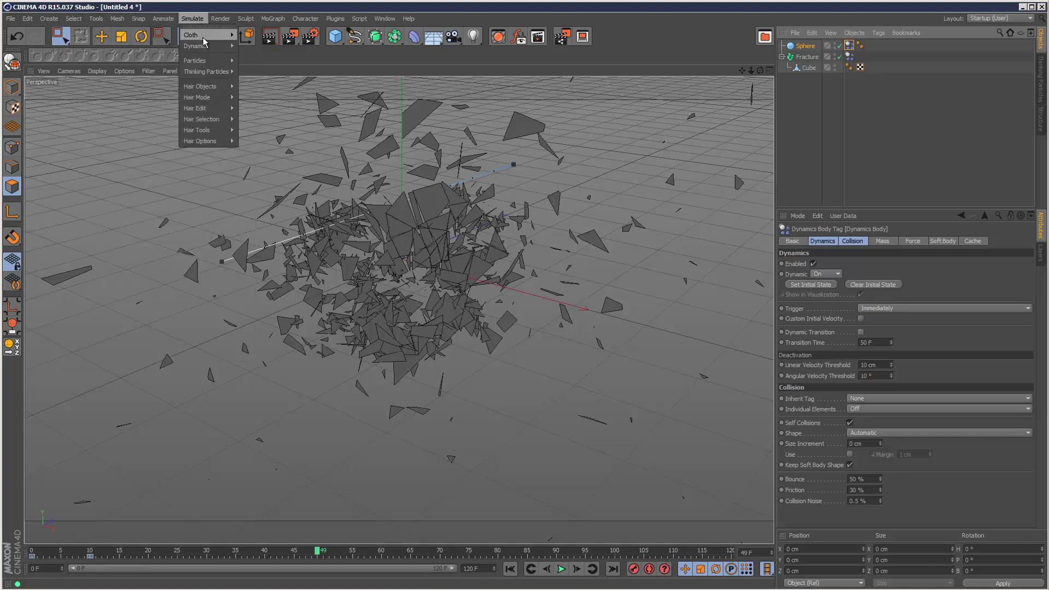
{"action": "mouse_move", "coordinate": [202, 36]}
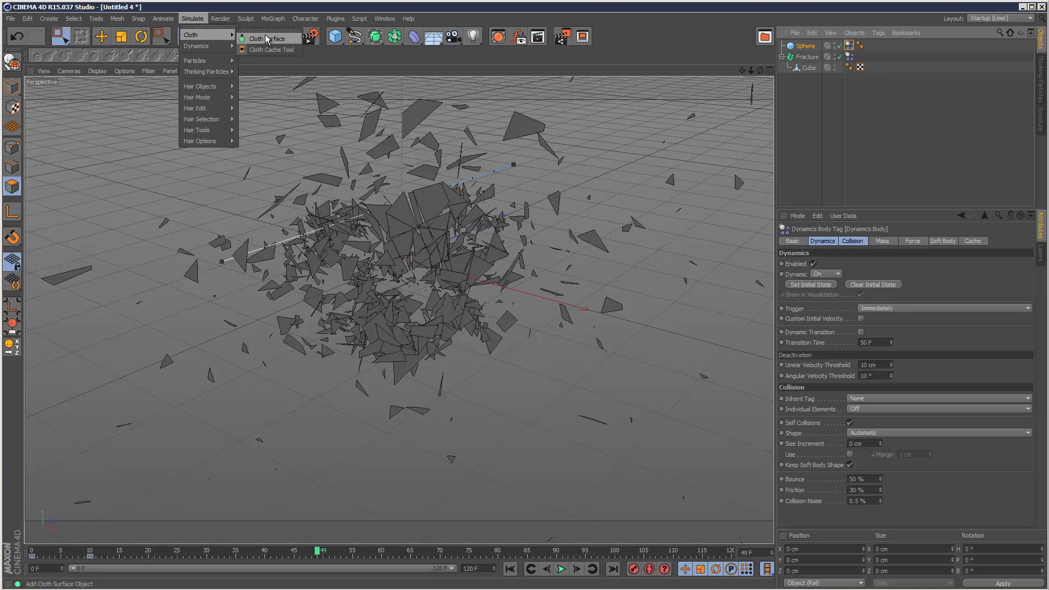
{"action": "left_click", "coordinate": [266, 39]}
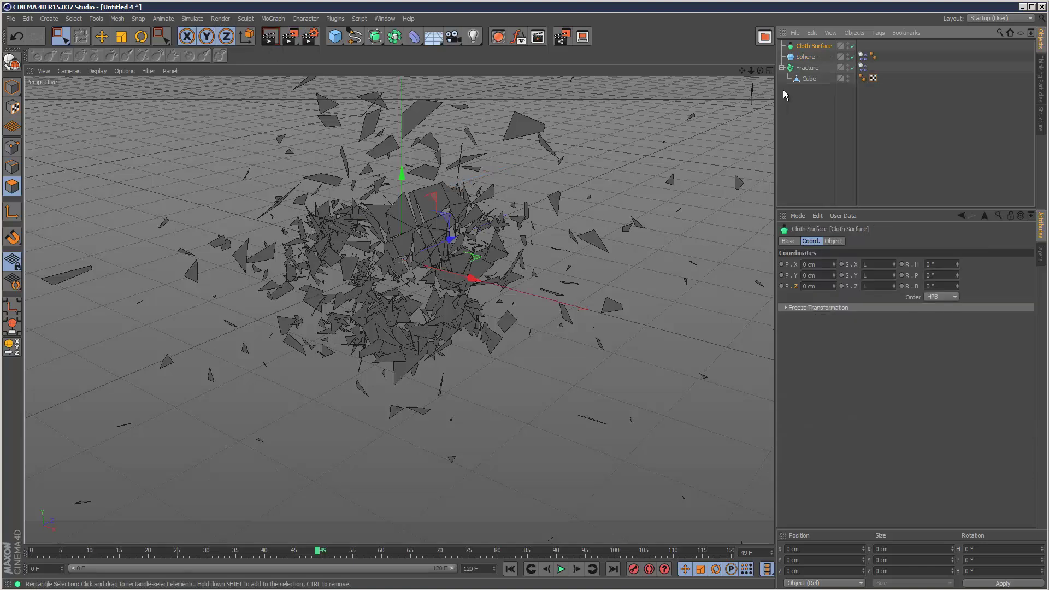
{"action": "left_click", "coordinate": [807, 68]}
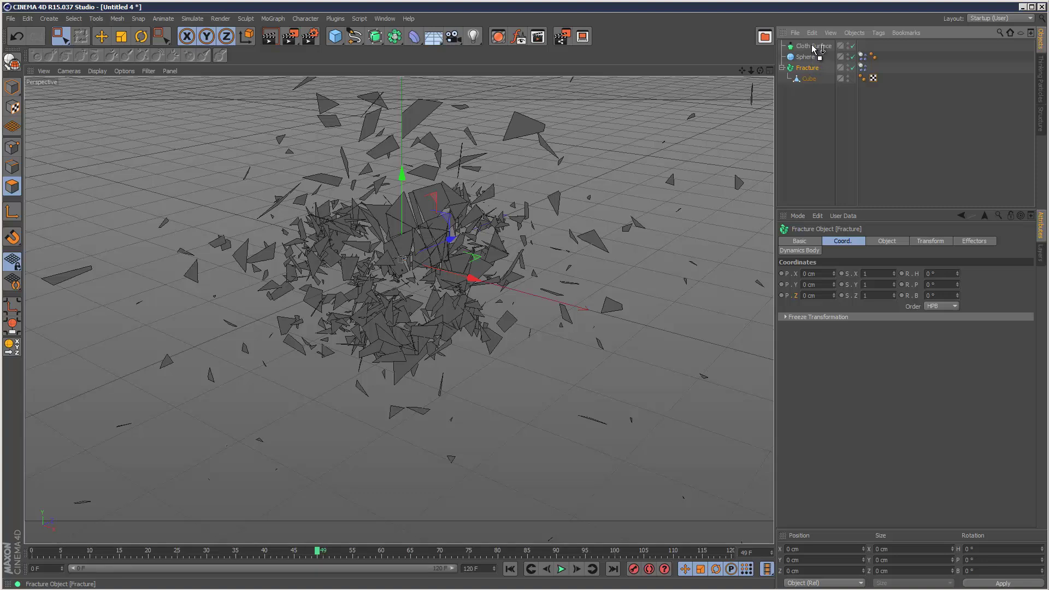
{"action": "left_click_drag", "start_coordinate": [814, 50], "coordinate": [812, 48]}
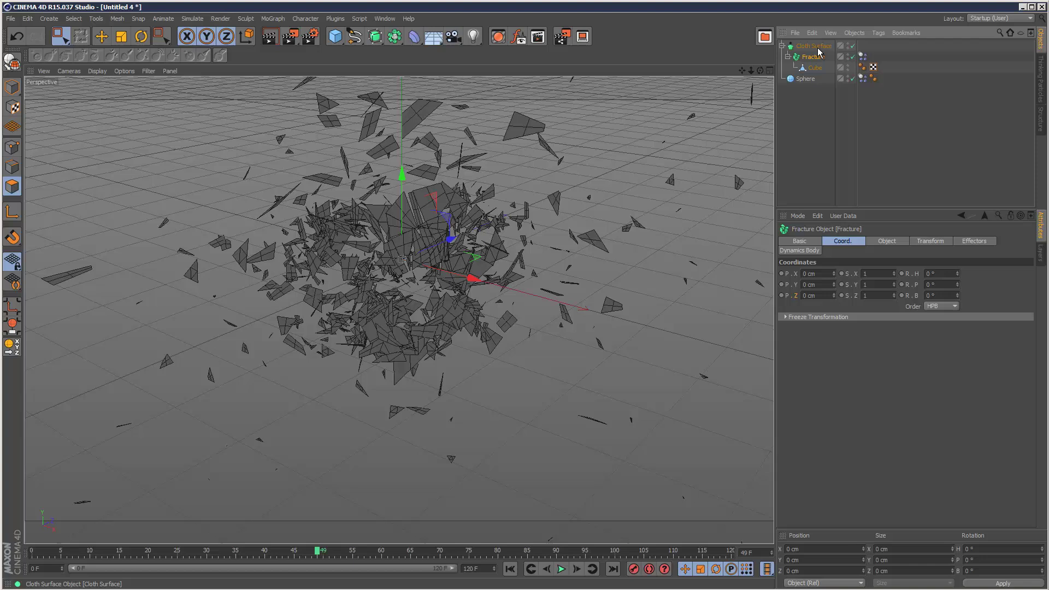
Set the Cloth Surface Thickness to 2 cm and replay the simulation from the start
{"action": "left_click", "coordinate": [818, 48]}
{"action": "left_click", "coordinate": [834, 242]}
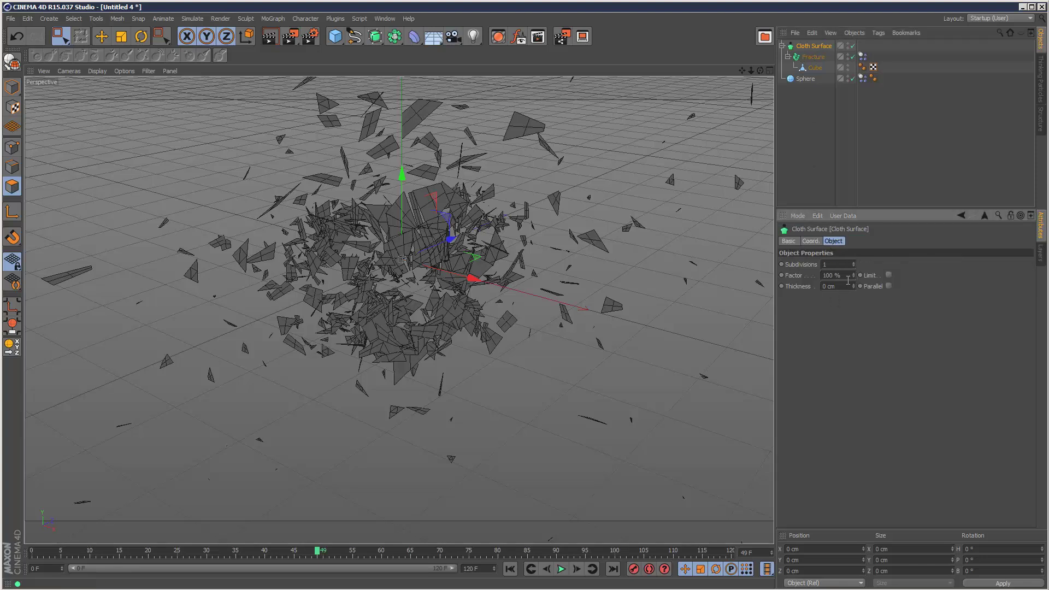
{"action": "left_click", "coordinate": [855, 284]}
{"action": "left_click", "coordinate": [854, 284]}
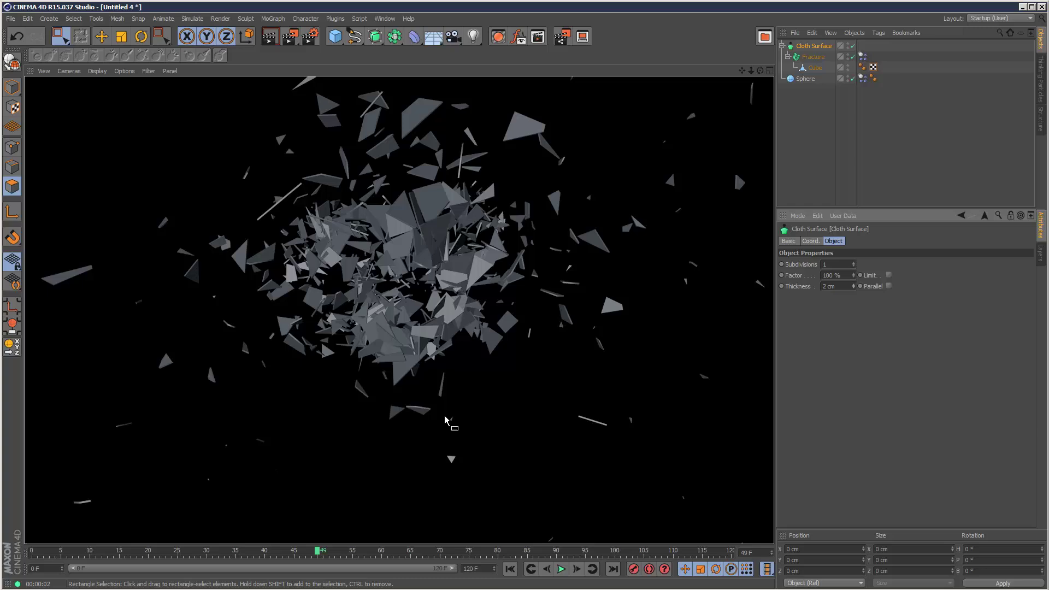
{"action": "left_click", "coordinate": [510, 569]}
{"action": "left_click", "coordinate": [561, 569]}
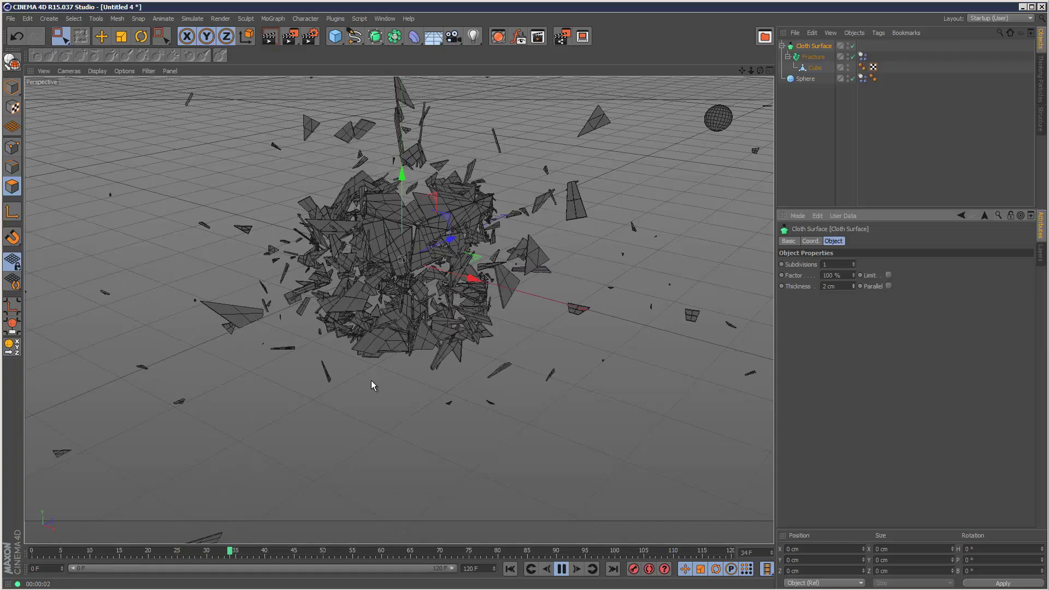
Stop playback and run Bake All from the Fracture Dynamics Body tag's Cache settings
{"action": "left_click", "coordinate": [562, 569]}
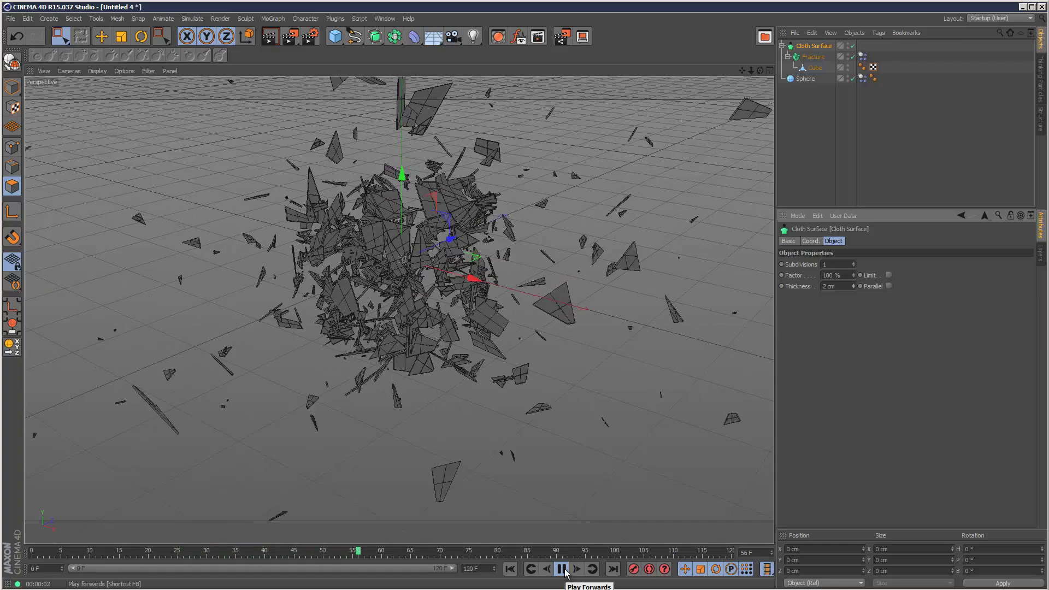
{"action": "left_click", "coordinate": [863, 56]}
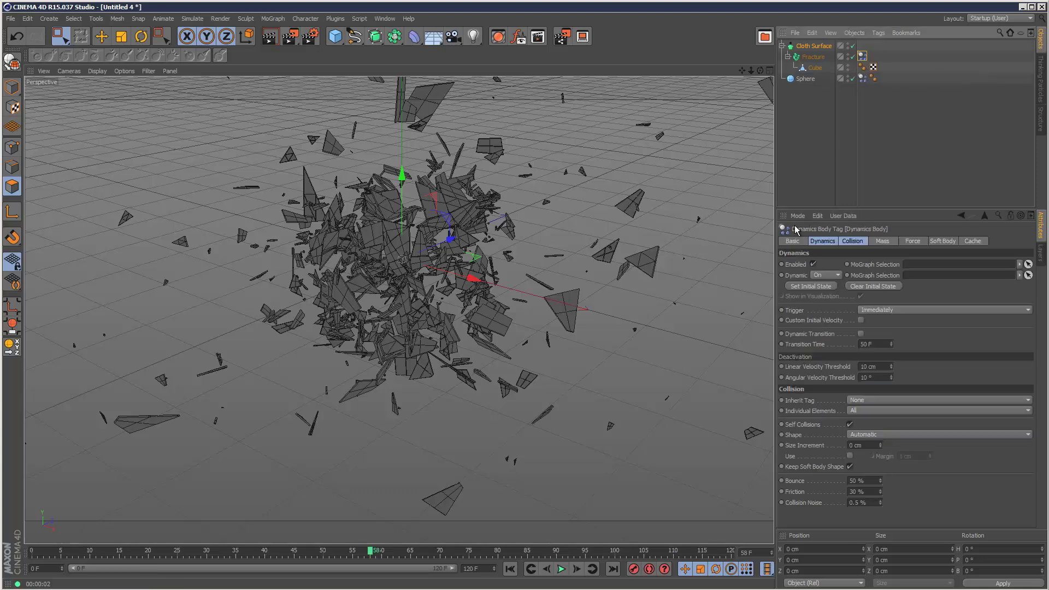
{"action": "left_click", "coordinate": [981, 242]}
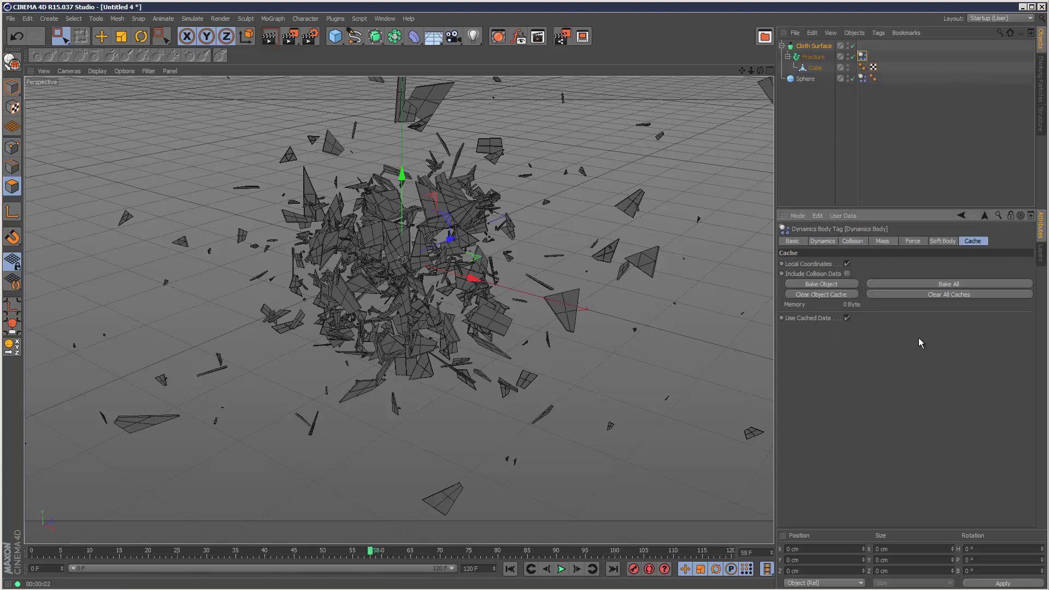
{"action": "left_click", "coordinate": [953, 284]}
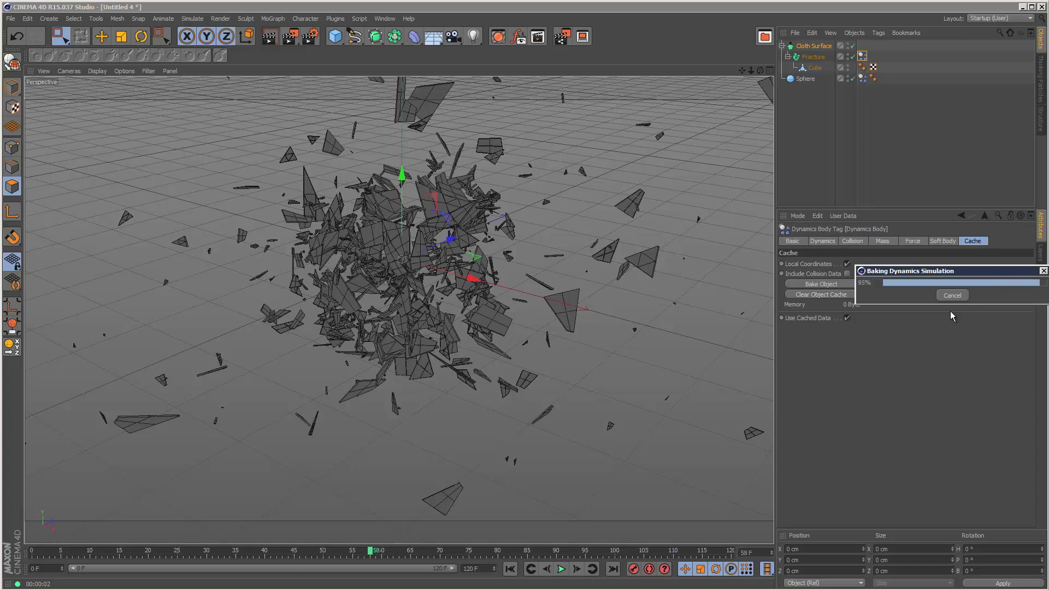
Scrub the timeline to an early frame to review the baked shatter cache
{"action": "mouse_move", "coordinate": [63, 549]}
{"action": "left_mouse_down"}
{"action": "mouse_move", "coordinate": [48, 551]}
{"action": "mouse_move", "coordinate": [707, 510]}
{"action": "mouse_move", "coordinate": [153, 524]}
{"action": "mouse_move", "coordinate": [45, 537]}
{"action": "mouse_move", "coordinate": [414, 508]}
{"action": "mouse_move", "coordinate": [179, 525]}
{"action": "mouse_move", "coordinate": [55, 552]}
{"action": "mouse_move", "coordinate": [151, 551]}
{"action": "mouse_move", "coordinate": [54, 552]}
{"action": "mouse_move", "coordinate": [270, 527]}
{"action": "mouse_move", "coordinate": [96, 541]}
{"action": "left_mouse_up"}
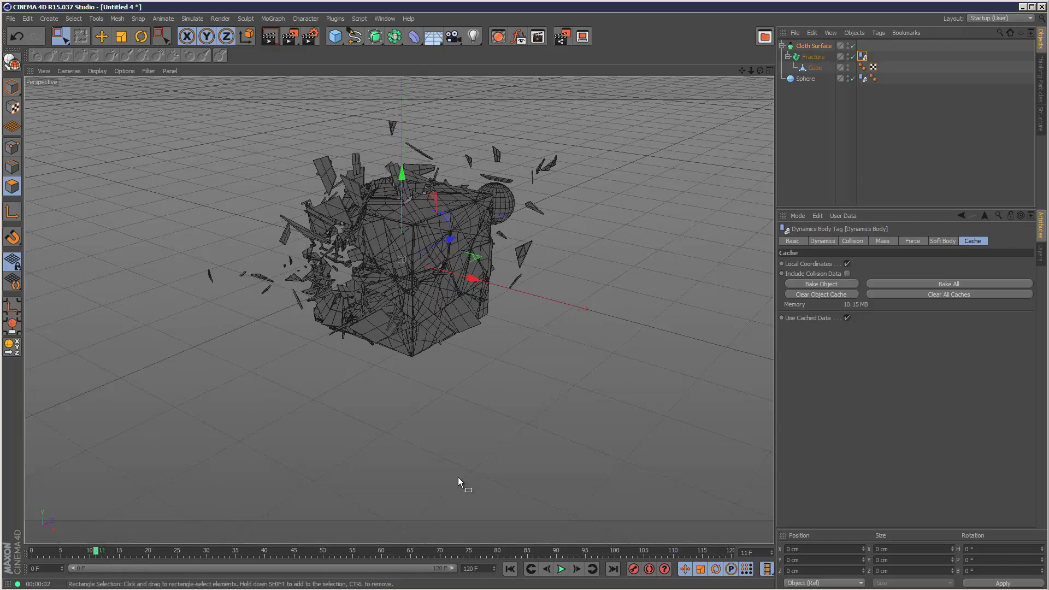